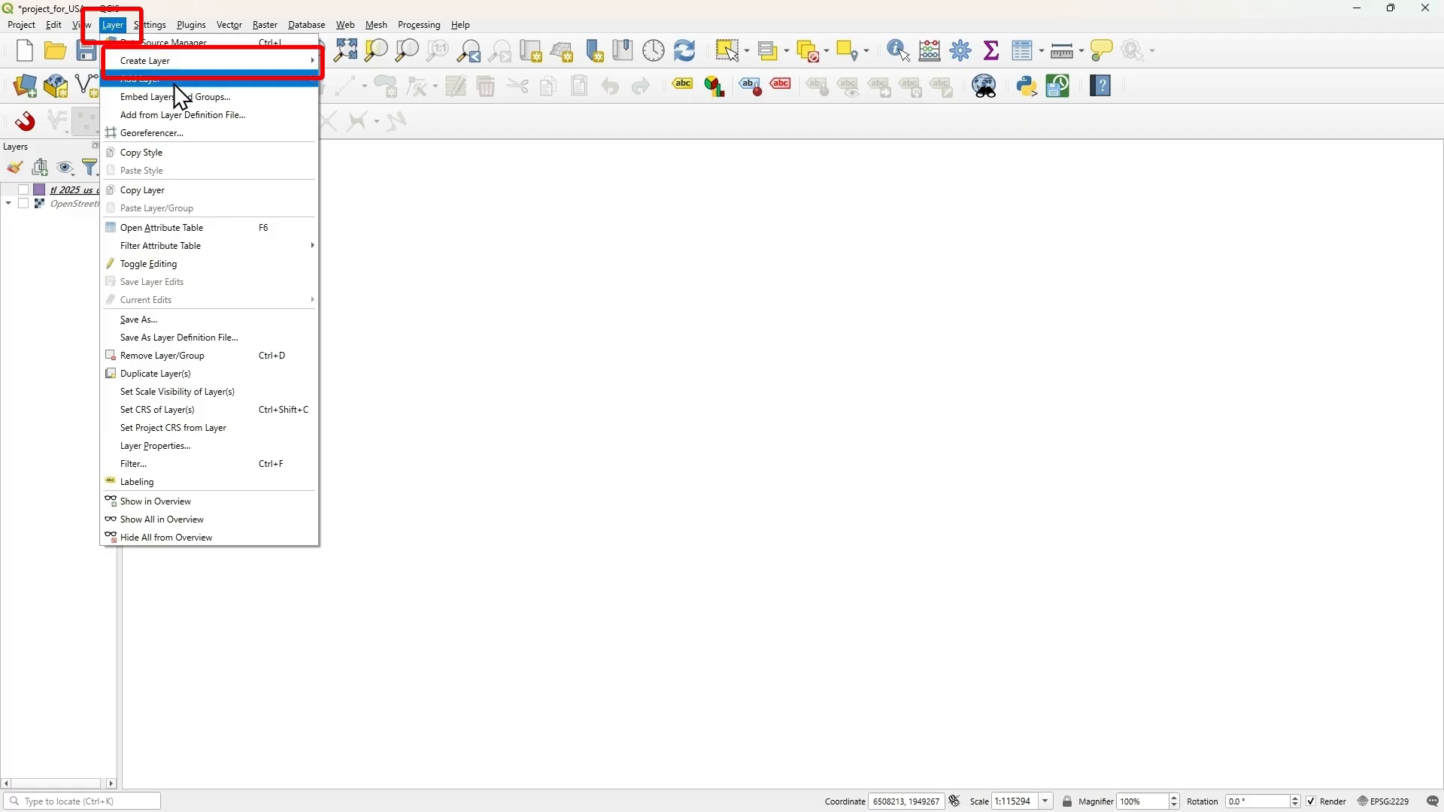
Step: Start a new GeoPackage layer and set its database file name to testline in the 行政区域 folder
mouse_move(237, 66)
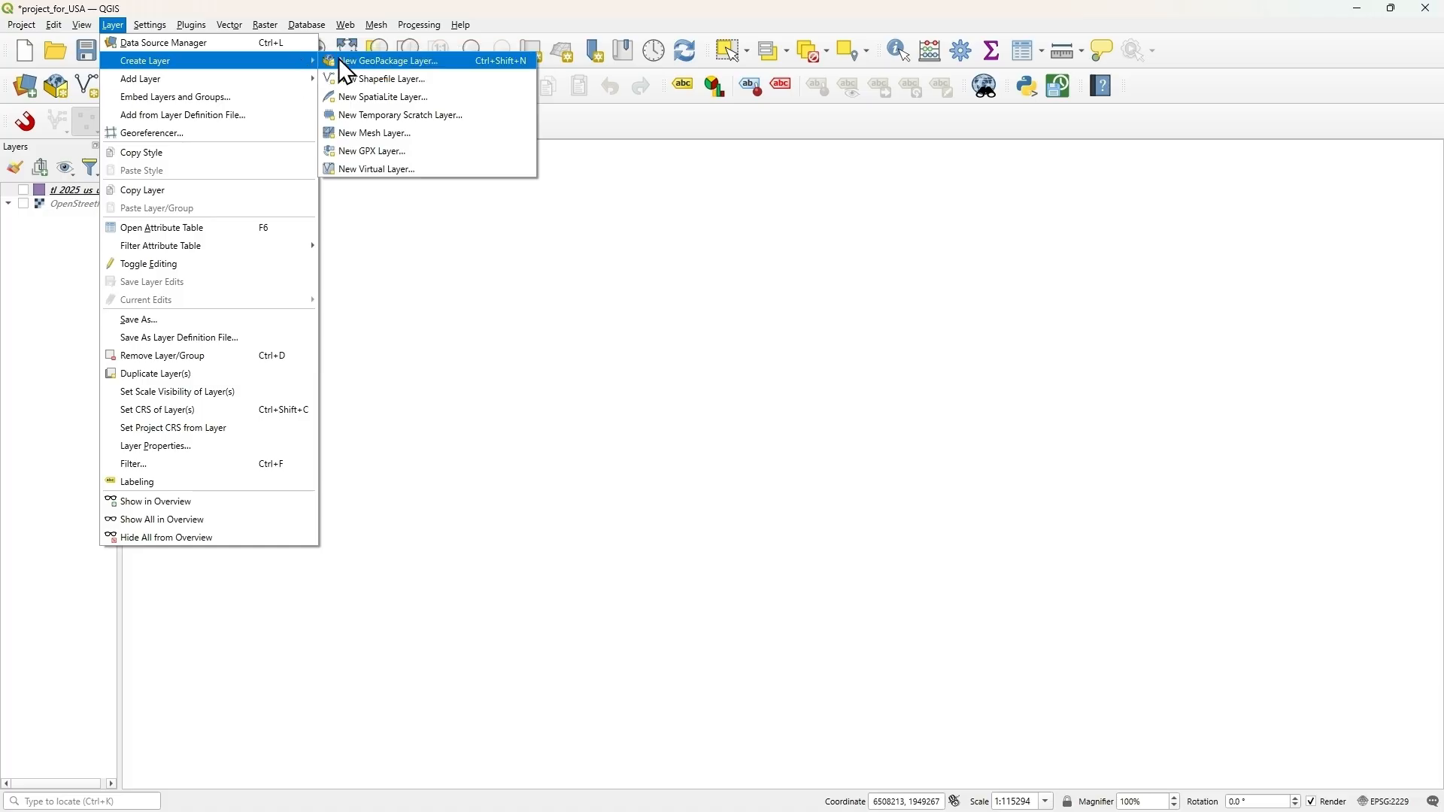
click(338, 61)
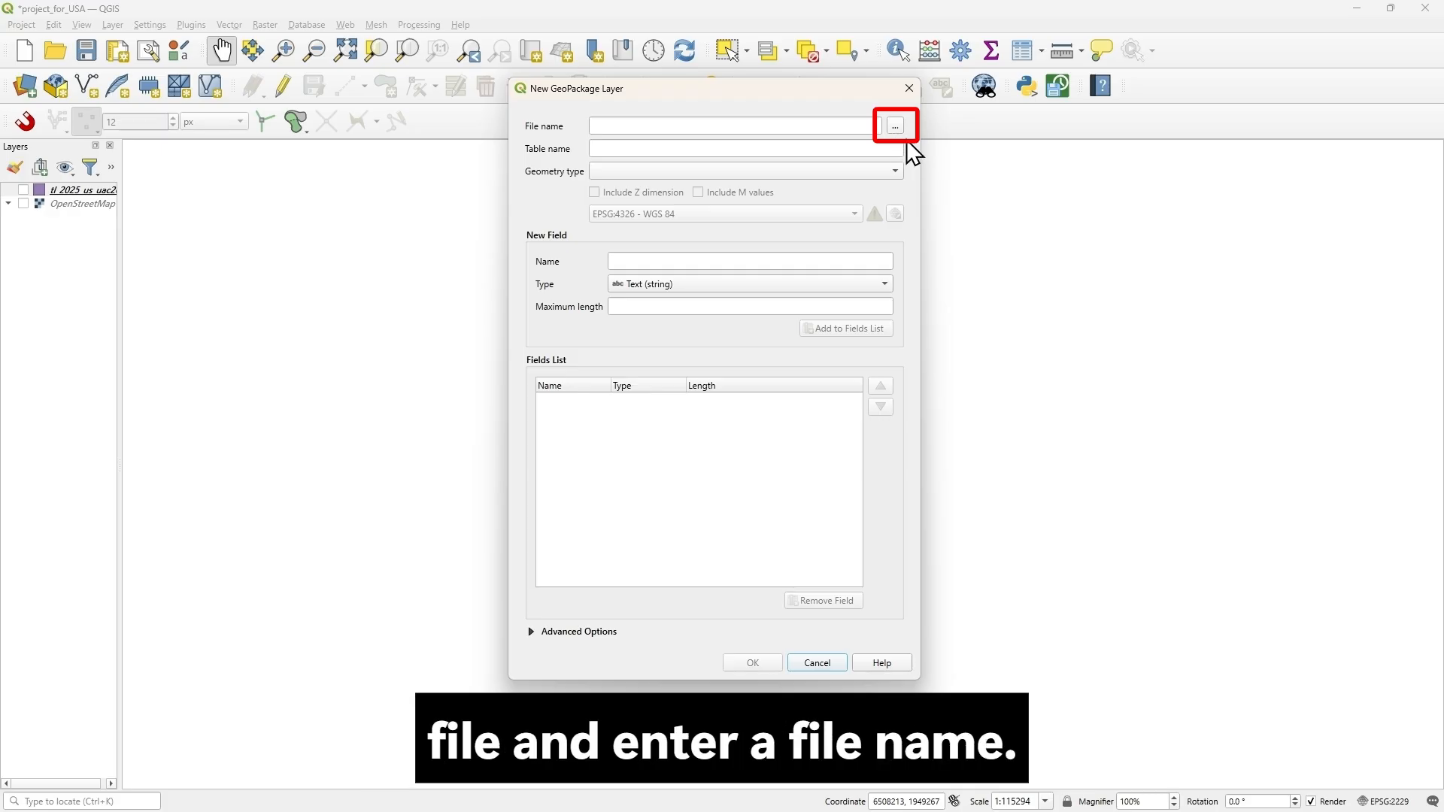
click(898, 129)
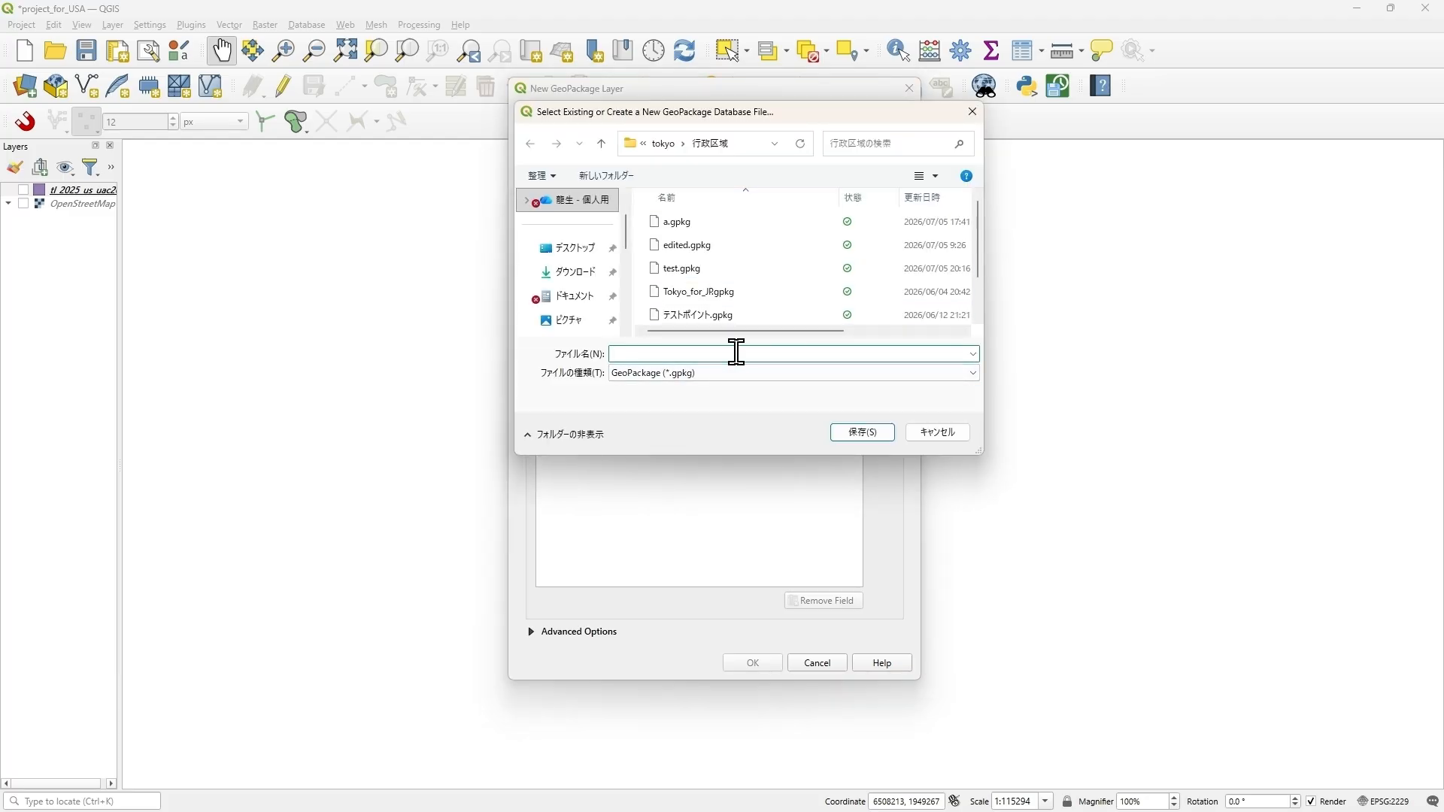
text(test)
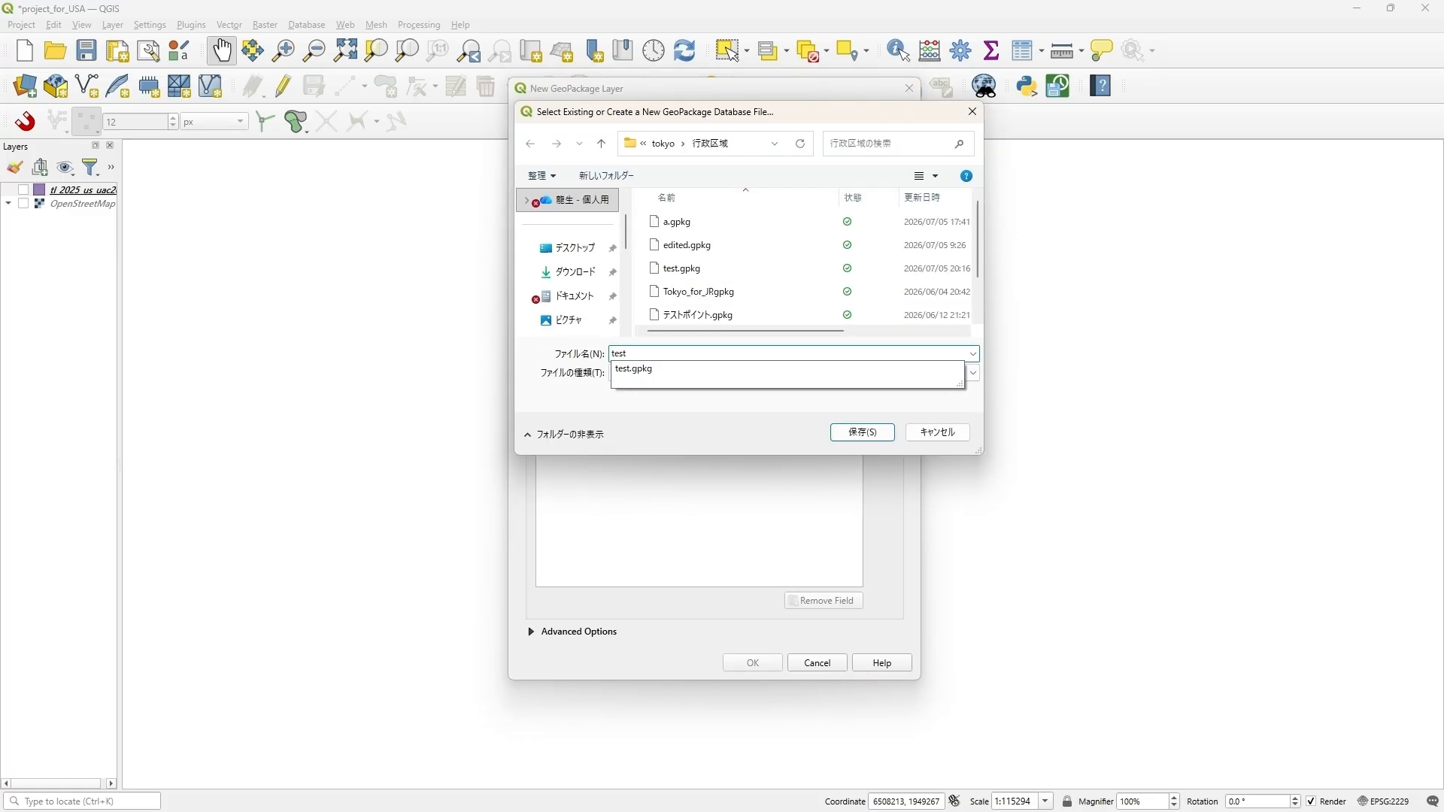
text(line)
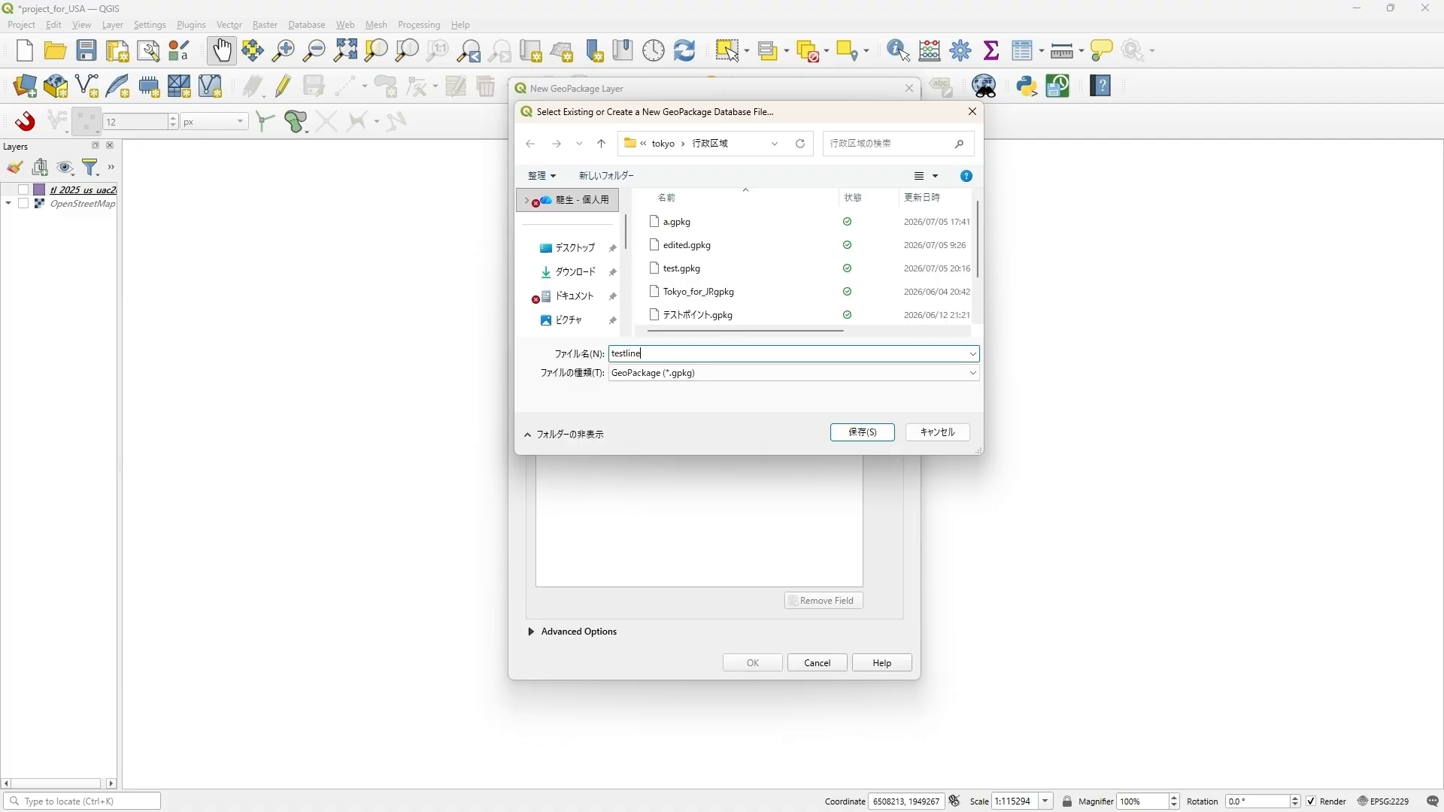
click(860, 434)
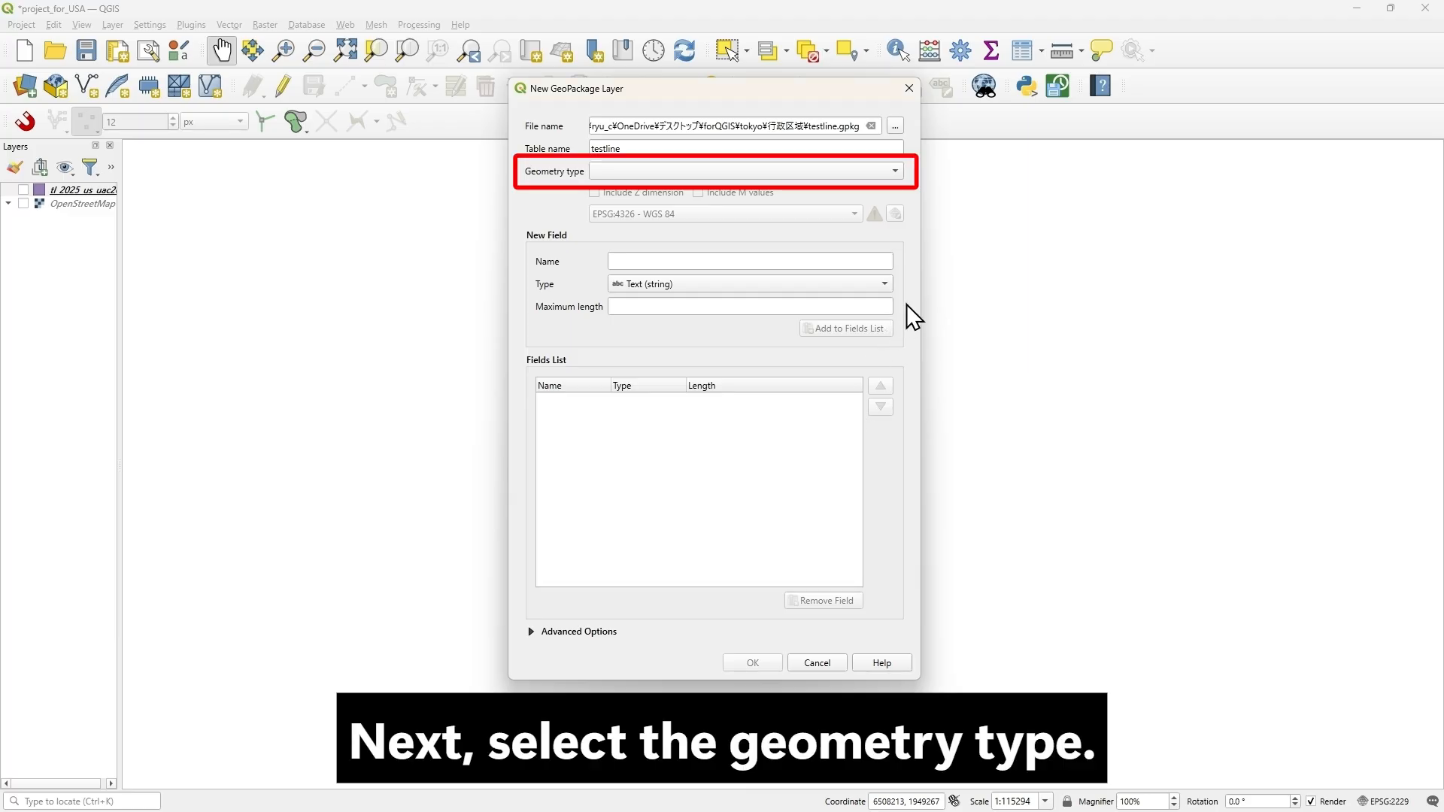
Step: Create the layer with LineString geometry and the EPSG:22229 - RGSH2020 / UTM zone 29N coordinate reference system
click(897, 170)
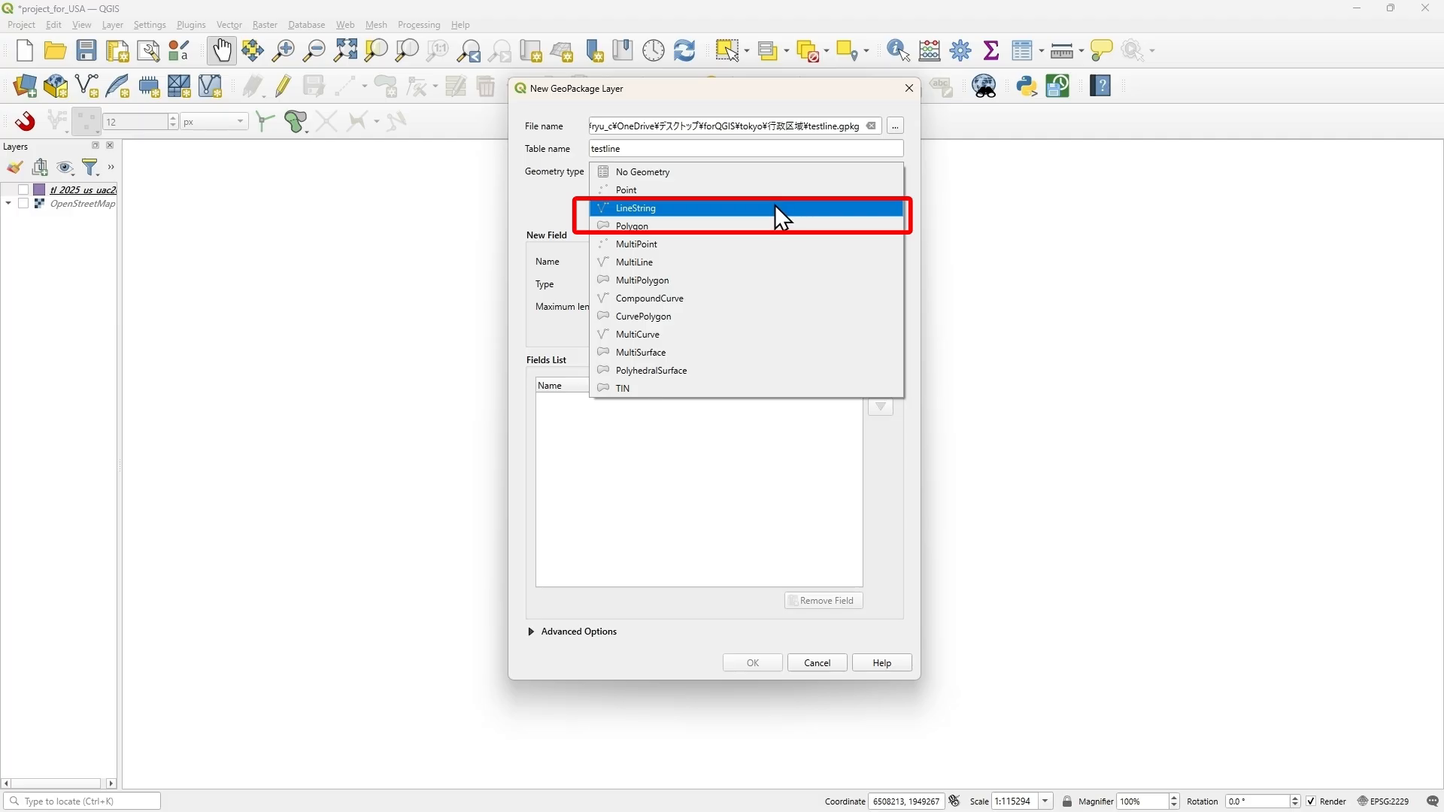
click(774, 206)
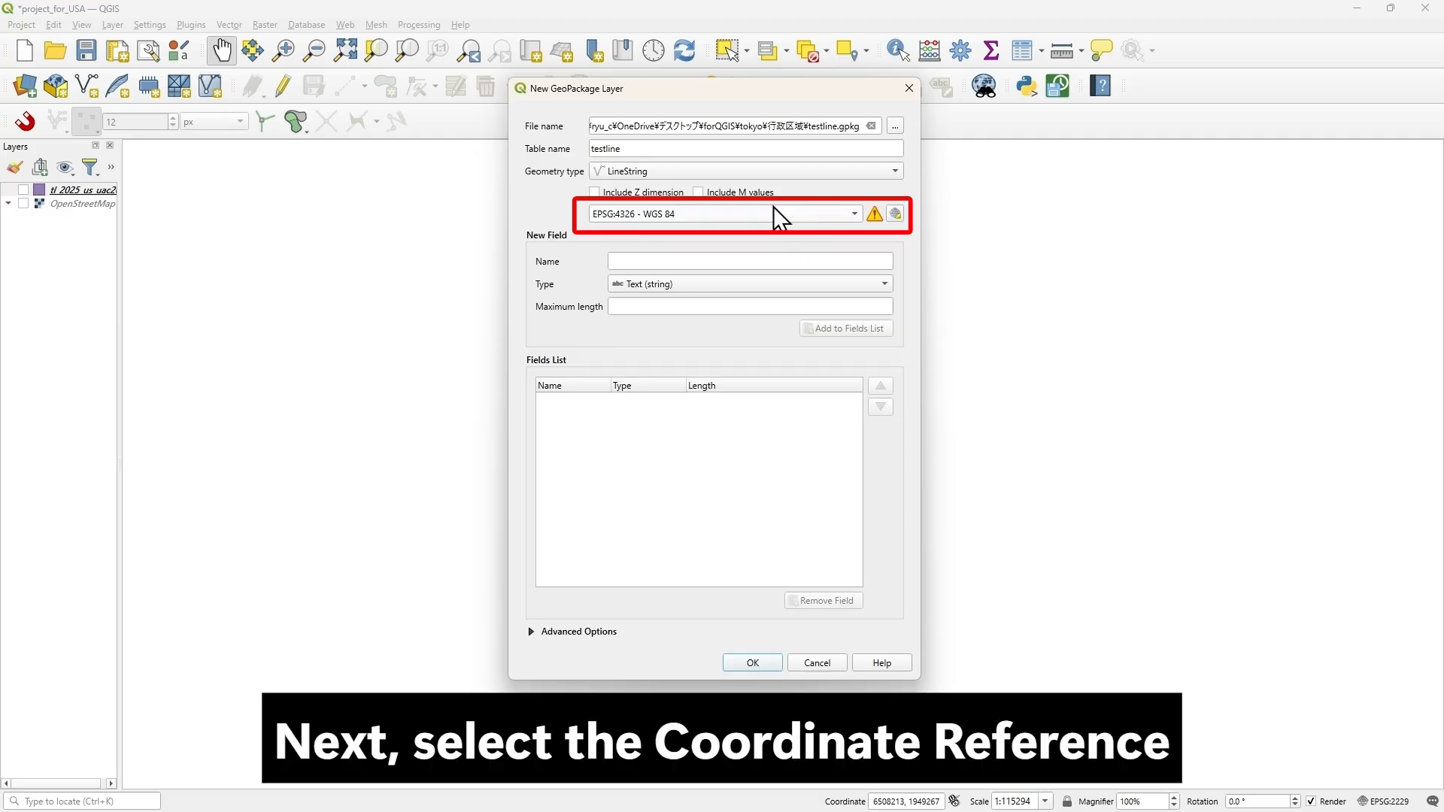
click(895, 213)
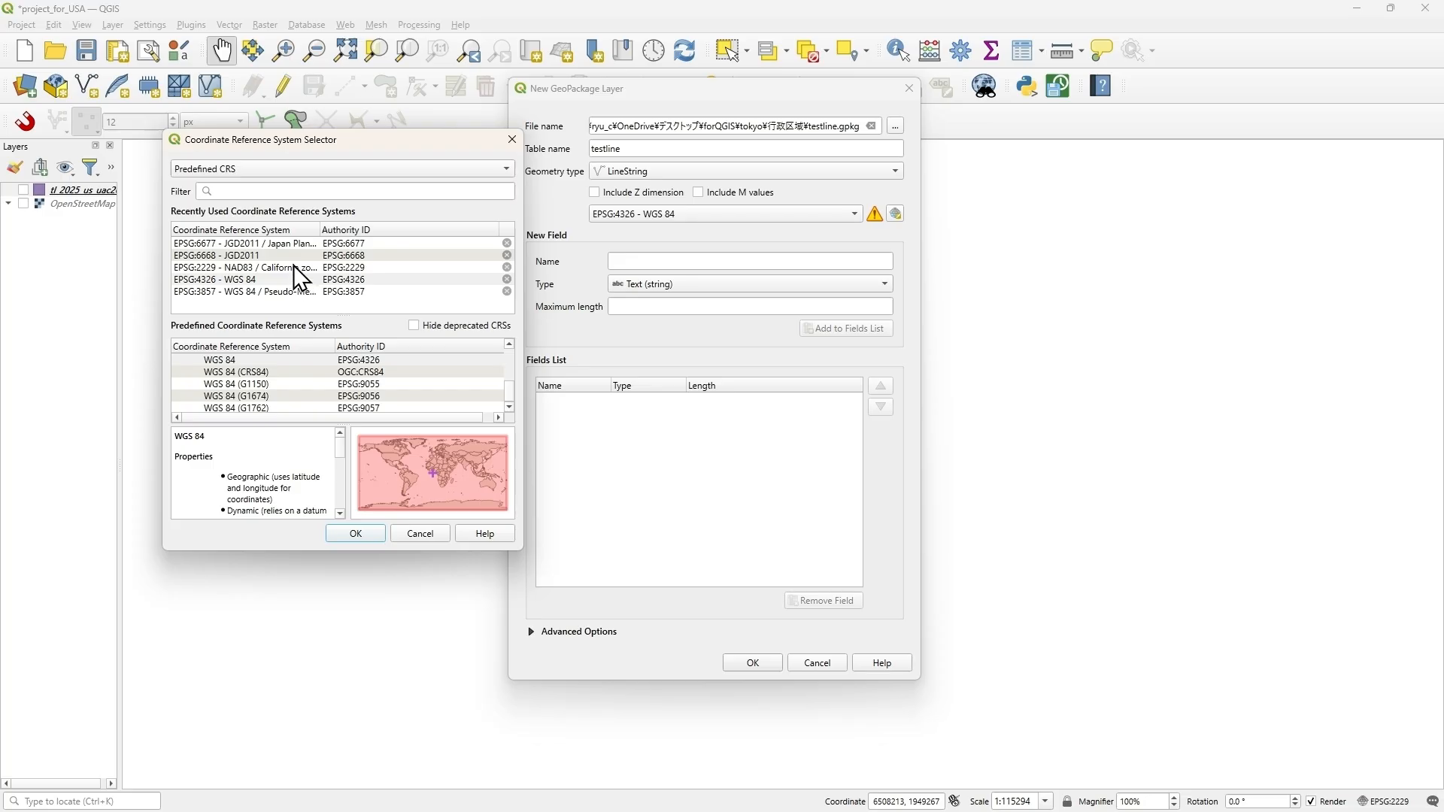
click(322, 191)
text(2229)
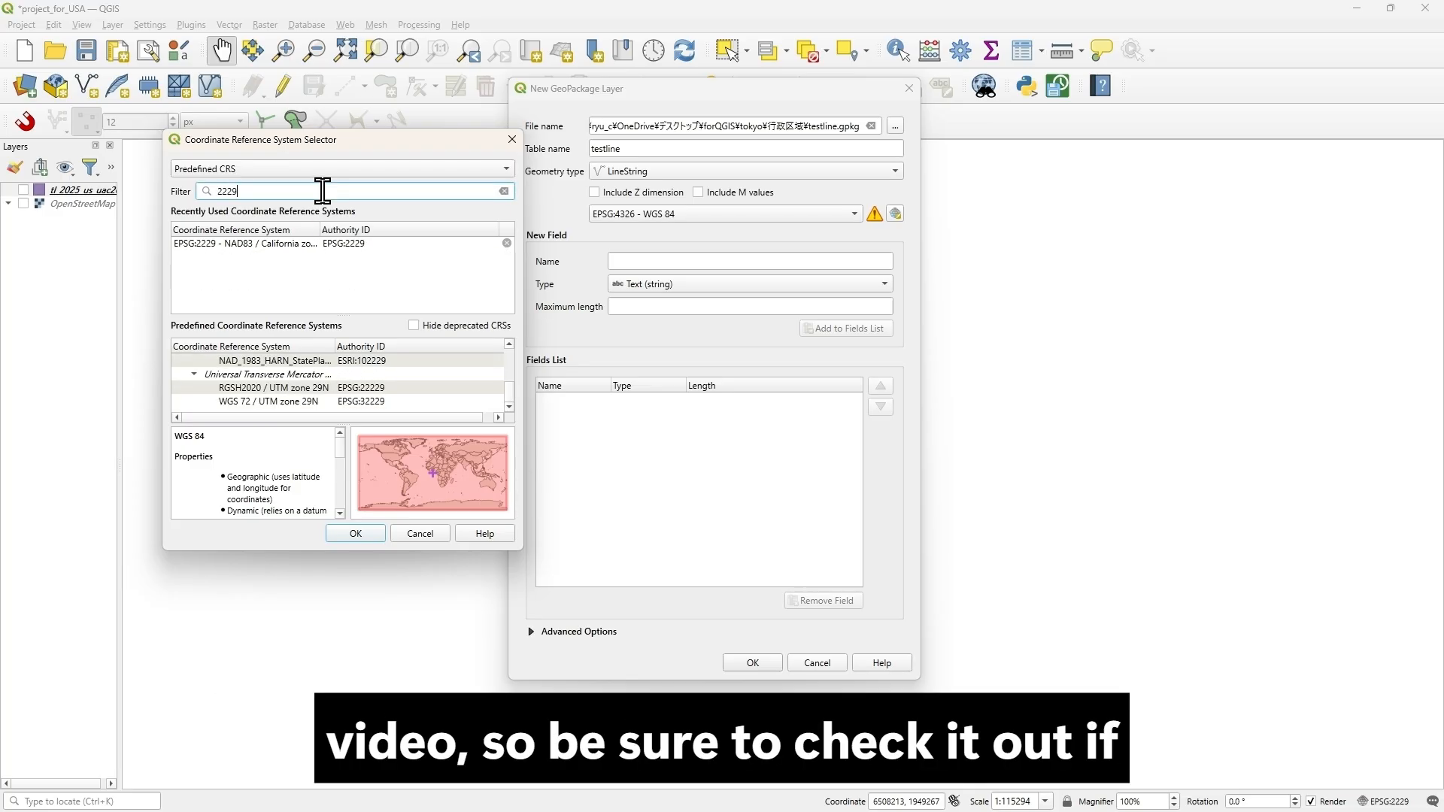
click(347, 386)
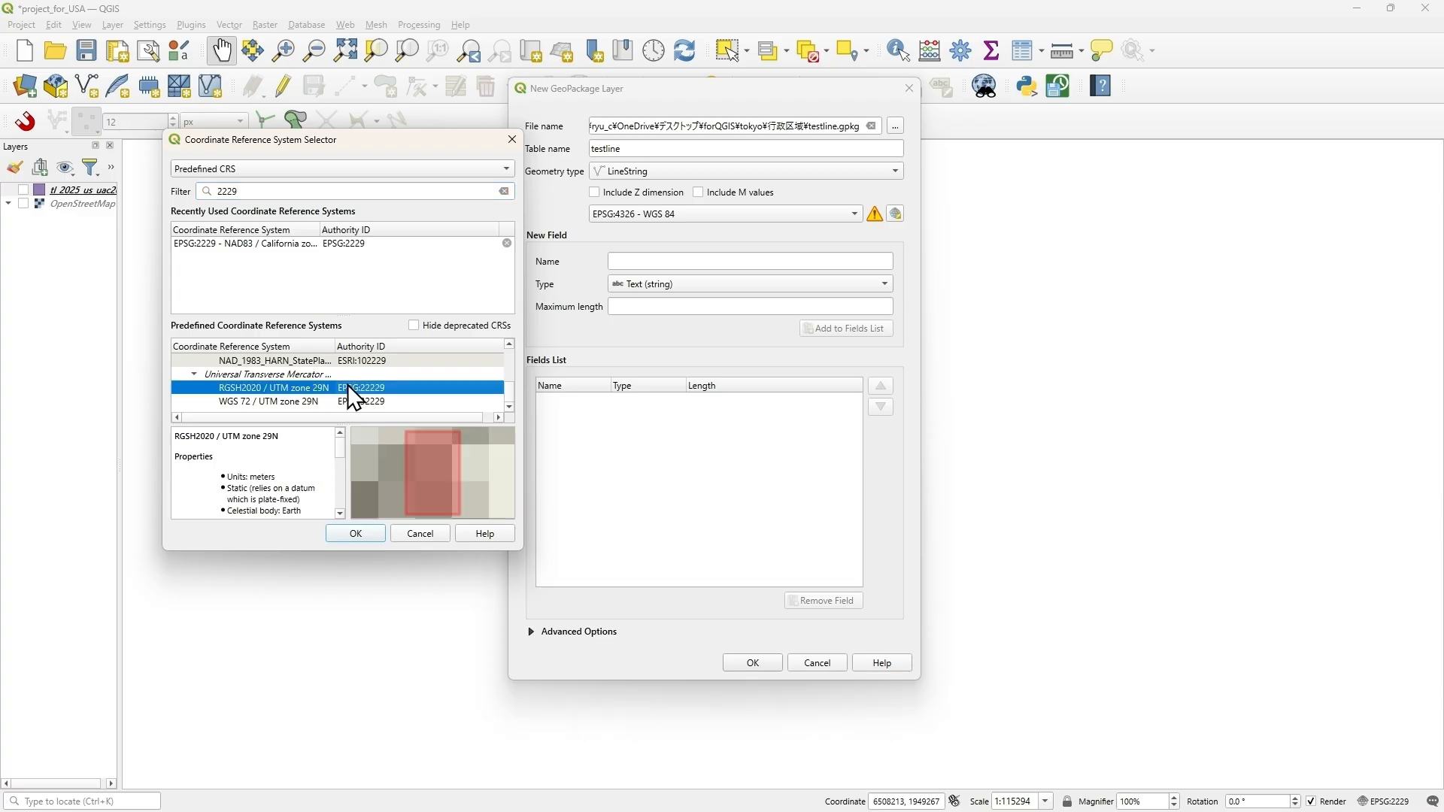
click(357, 526)
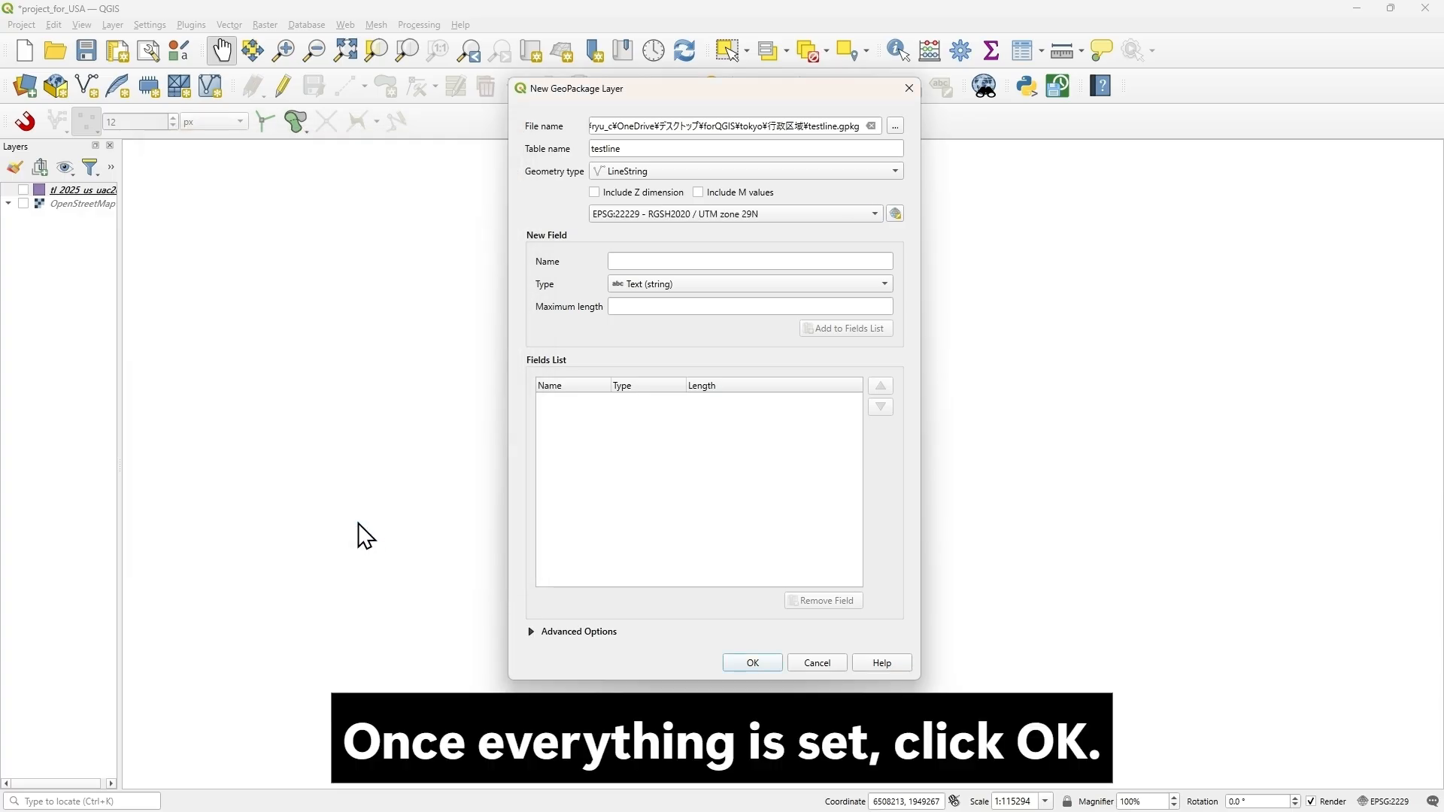
click(755, 663)
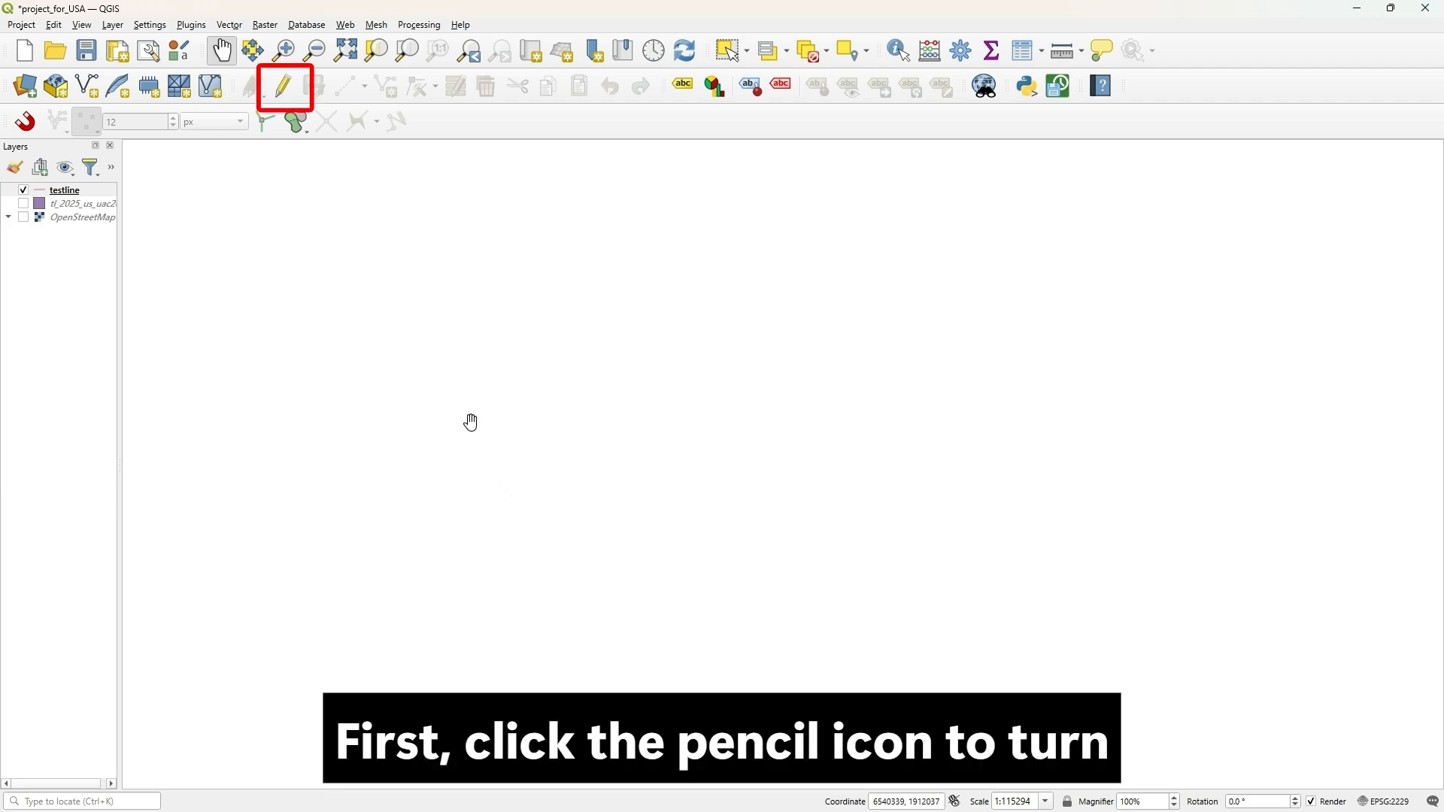
Step: Enable editing on the testline layer and draw a seven-vertex zigzag line across the map, keeping the autogenerated fid
click(292, 93)
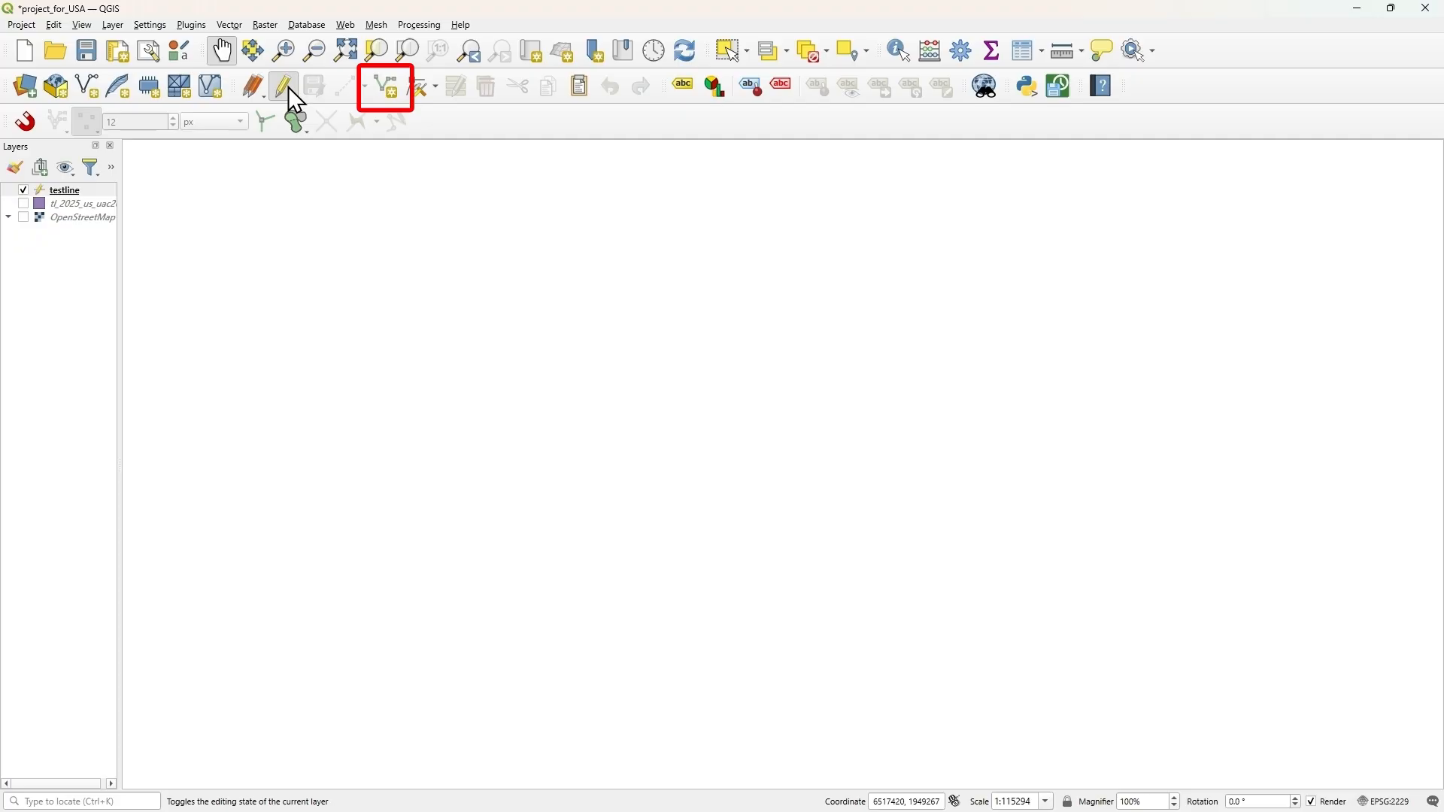
click(385, 84)
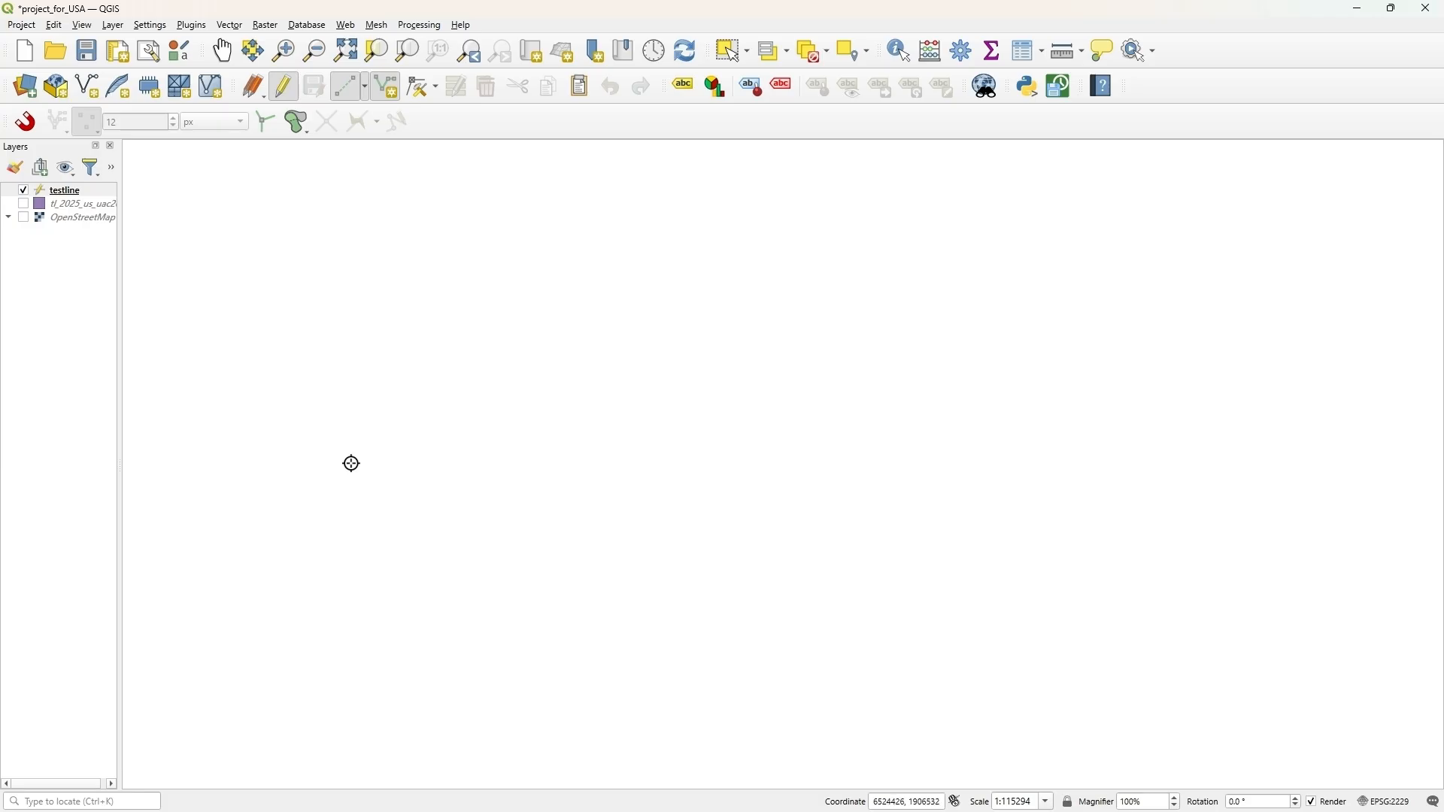
click(351, 463)
click(438, 438)
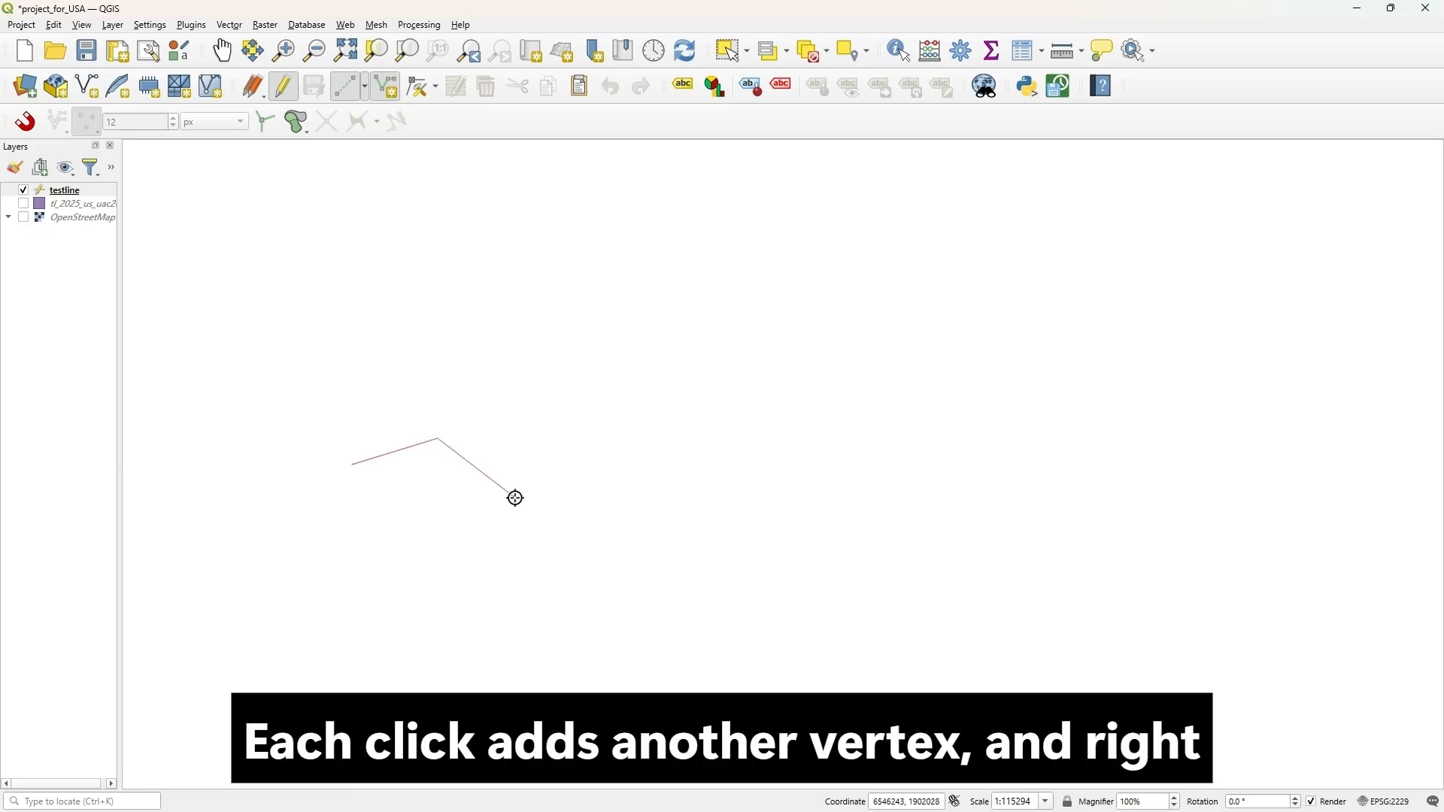
click(516, 497)
click(605, 456)
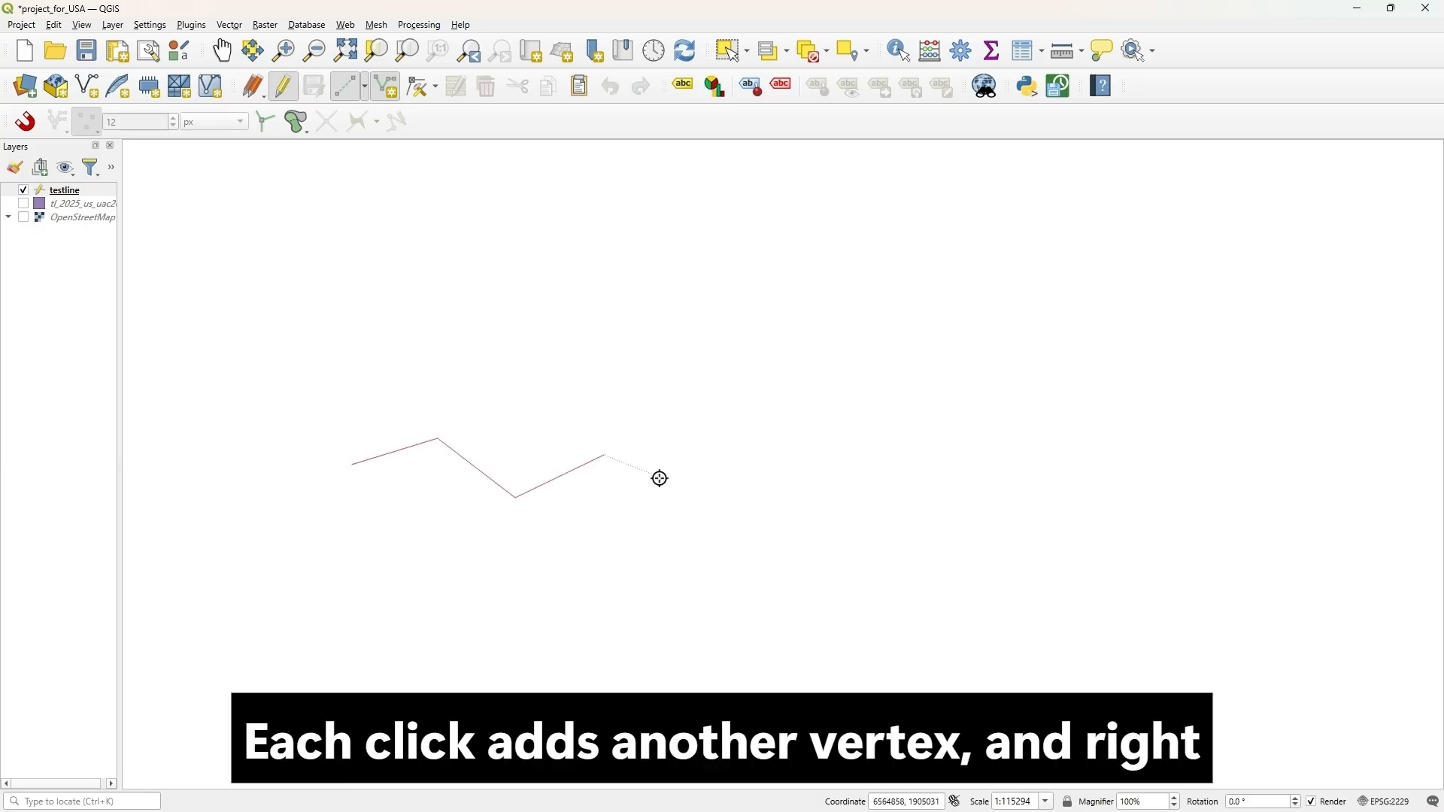
click(699, 502)
click(789, 439)
click(928, 421)
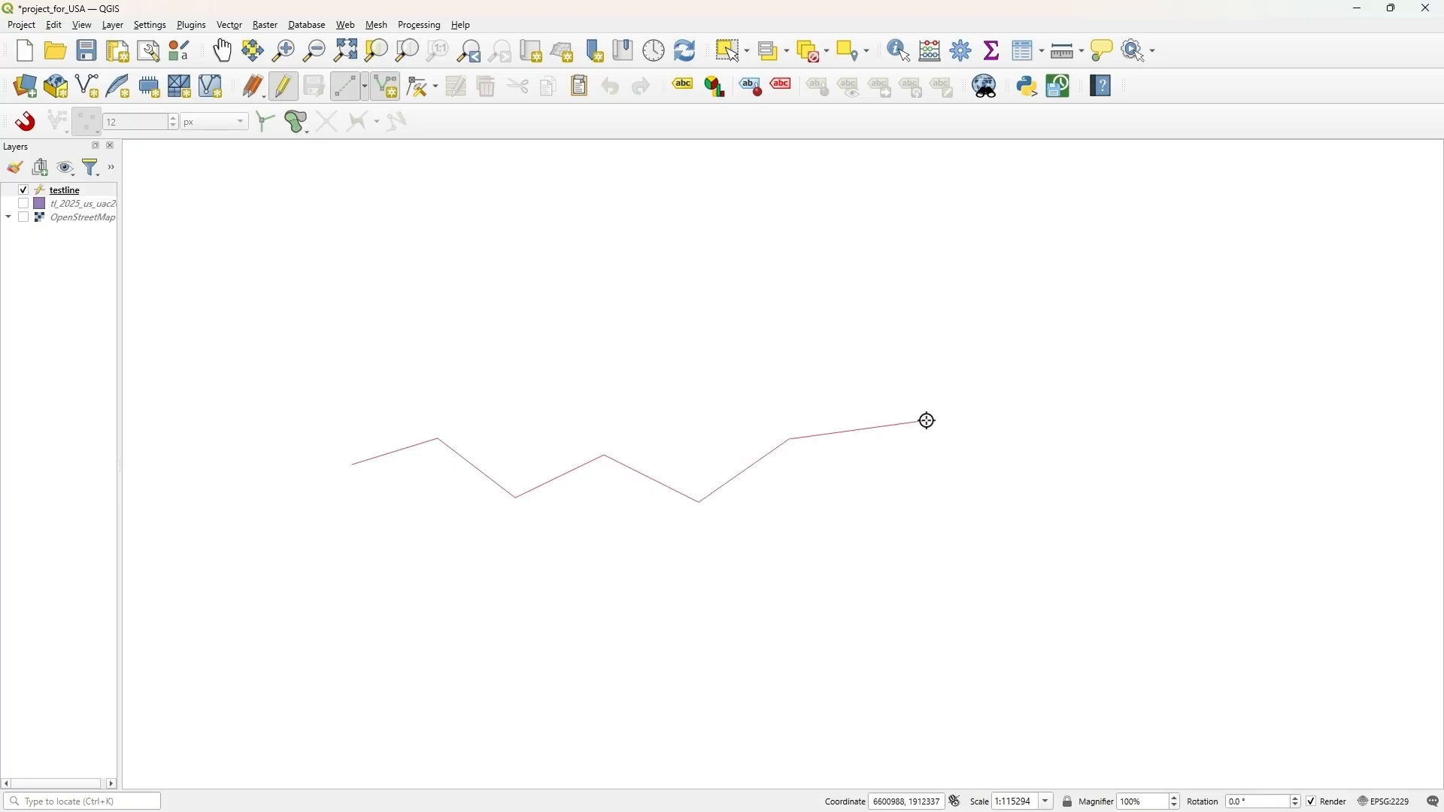
right_click(928, 421)
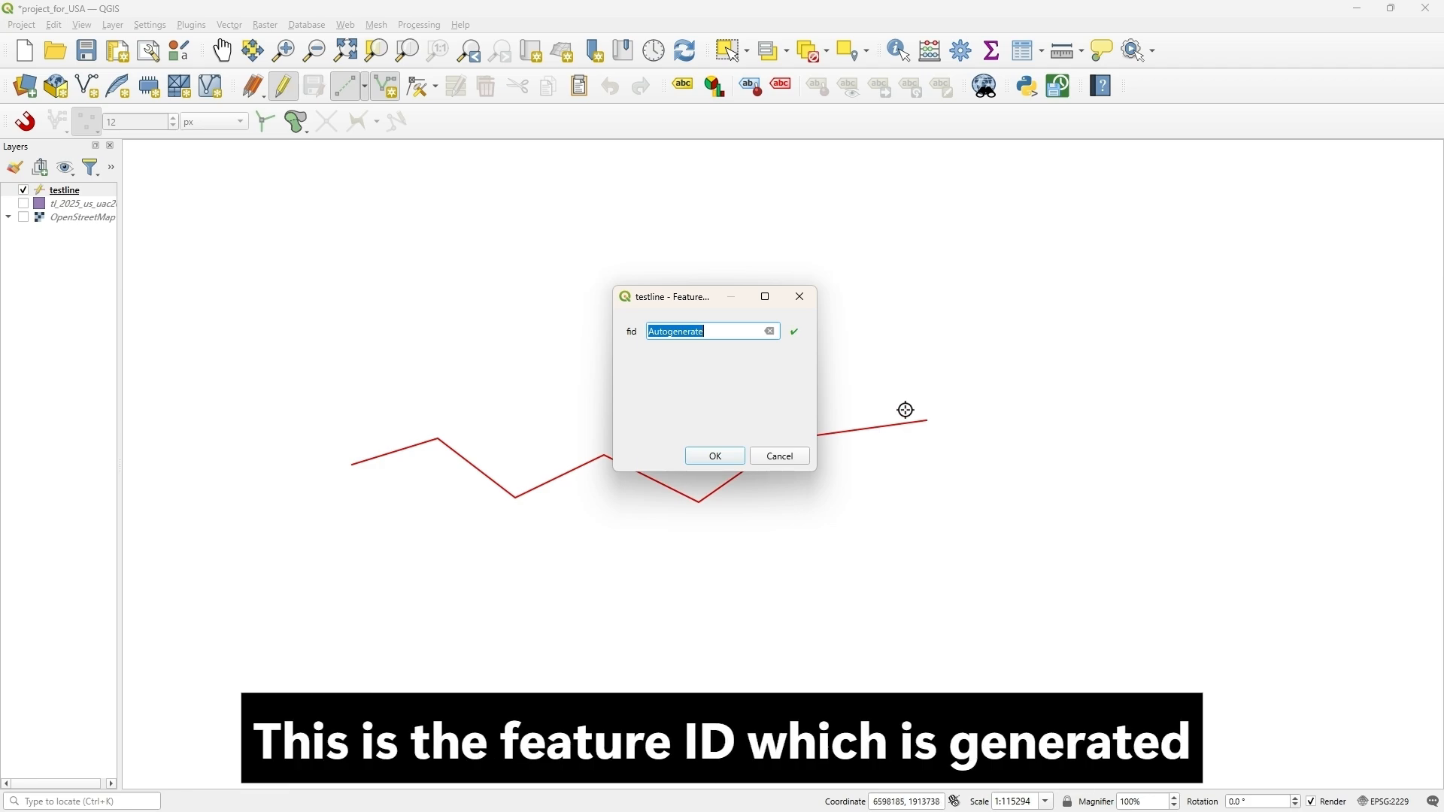
click(721, 460)
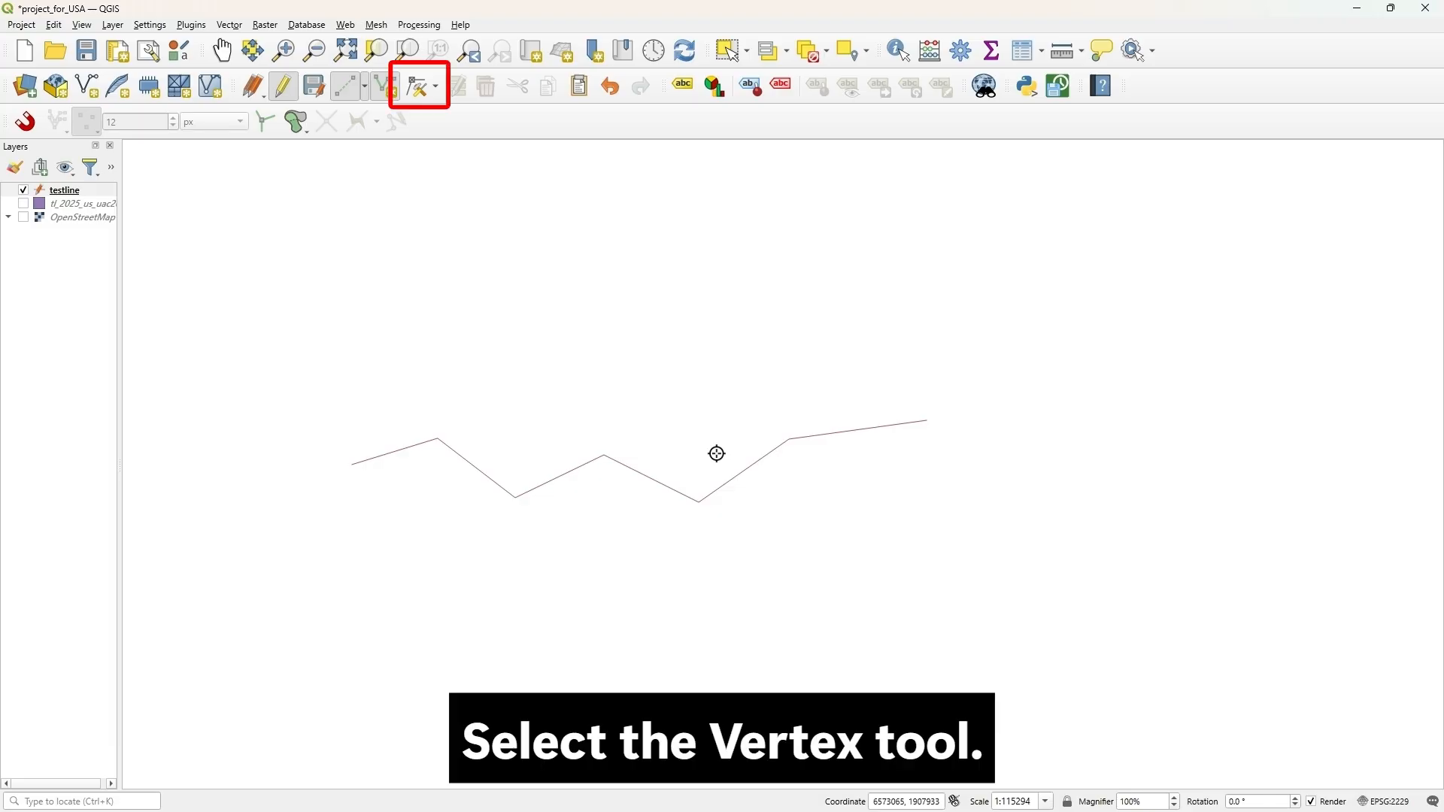
Step: With the Vertex tool, move the line's third and fifth vertices upward so both low points become peaks
click(414, 90)
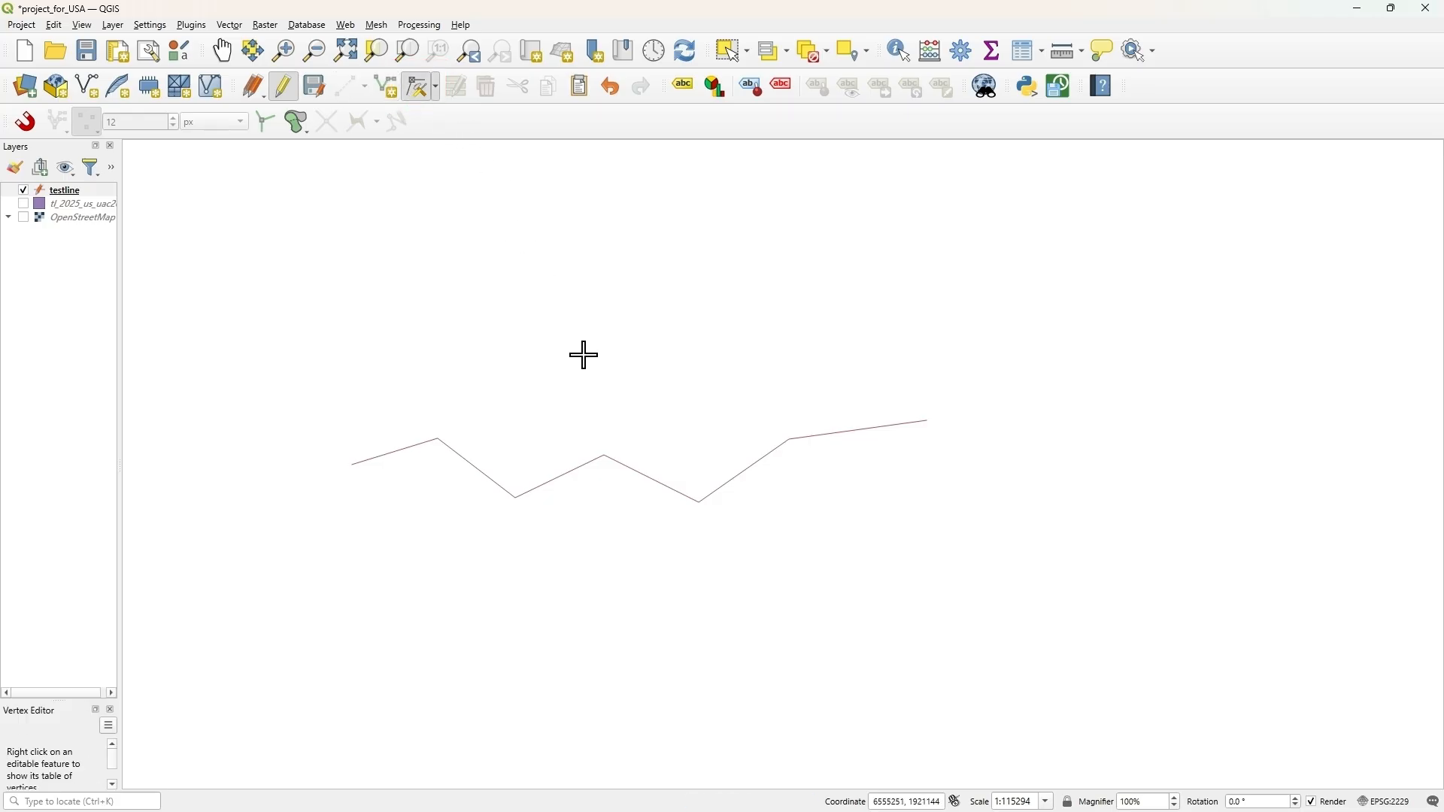
mouse_move(519, 493)
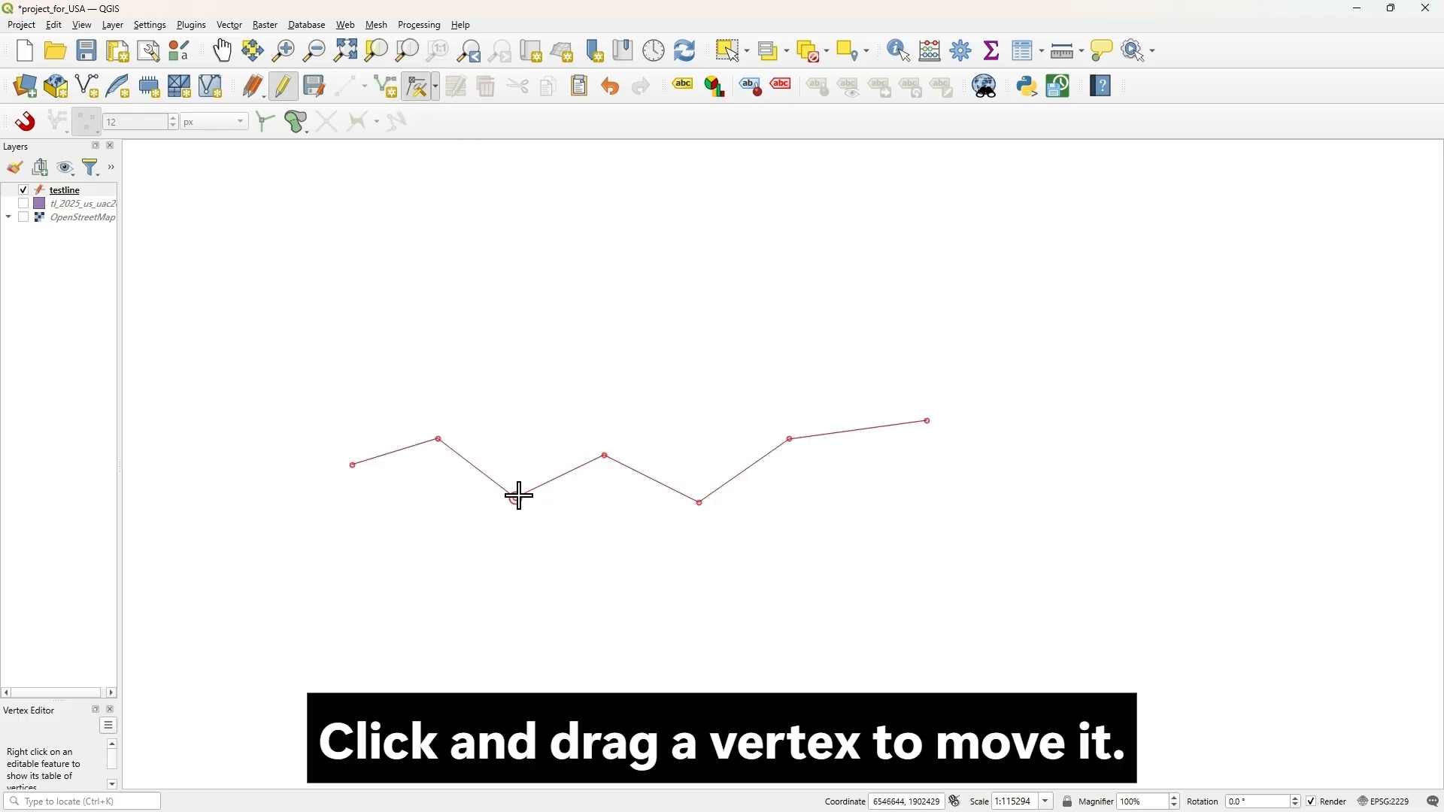
drag(516, 497, 516, 380)
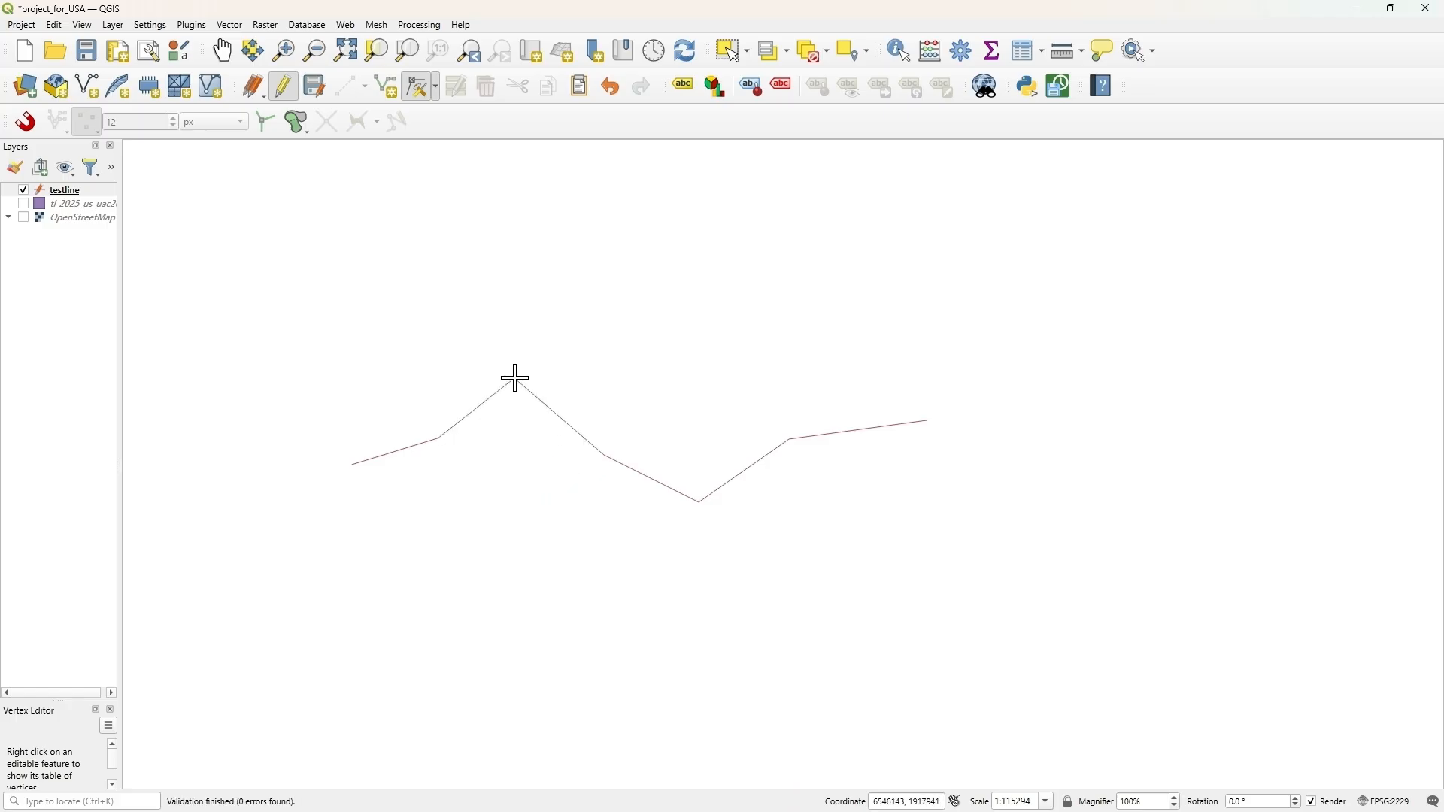
click(702, 502)
click(686, 355)
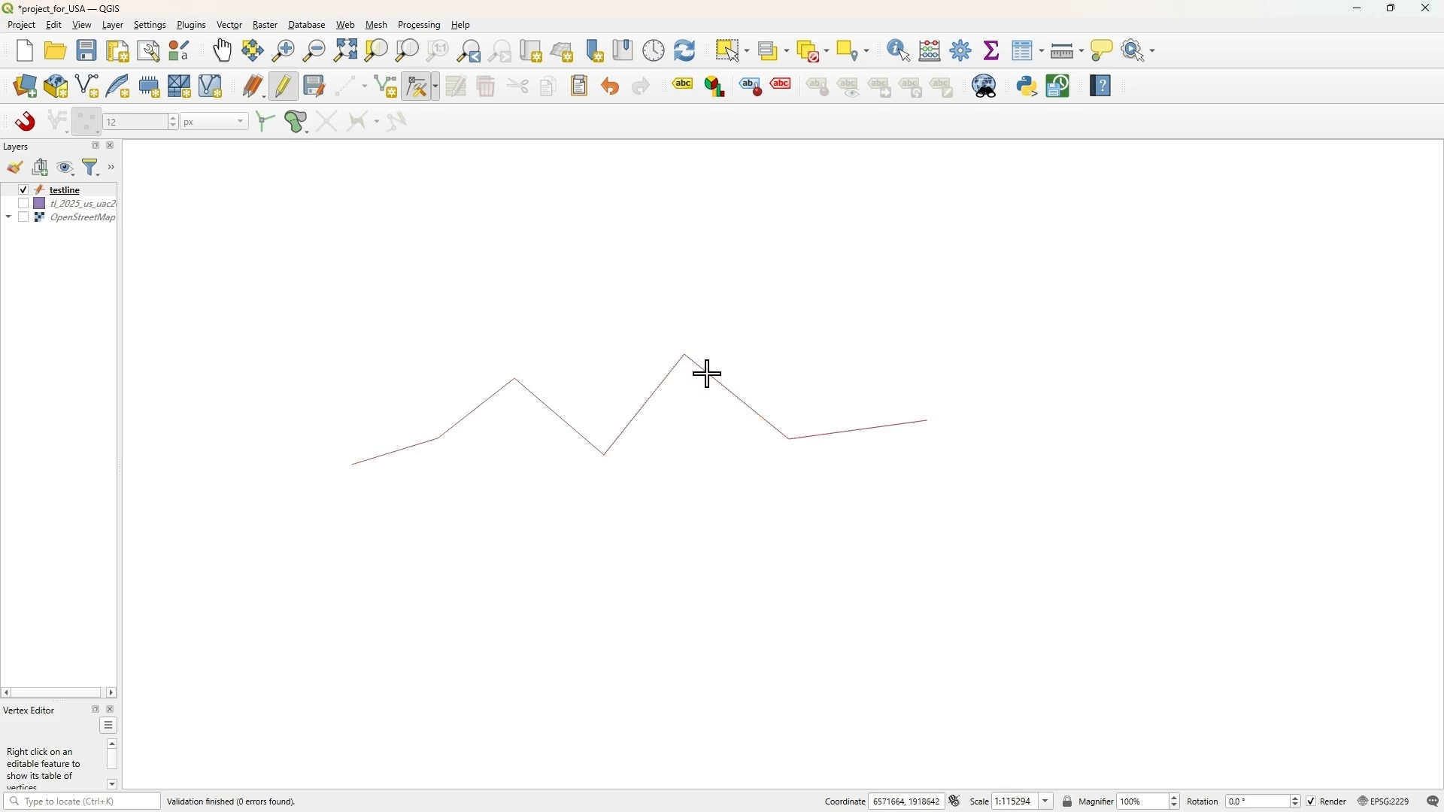
Step: Move whole segments: shift the fifth-to-sixth segment up and right, raise the third-to-fourth one, and lower the fourth-to-fifth one
click(708, 374)
click(783, 322)
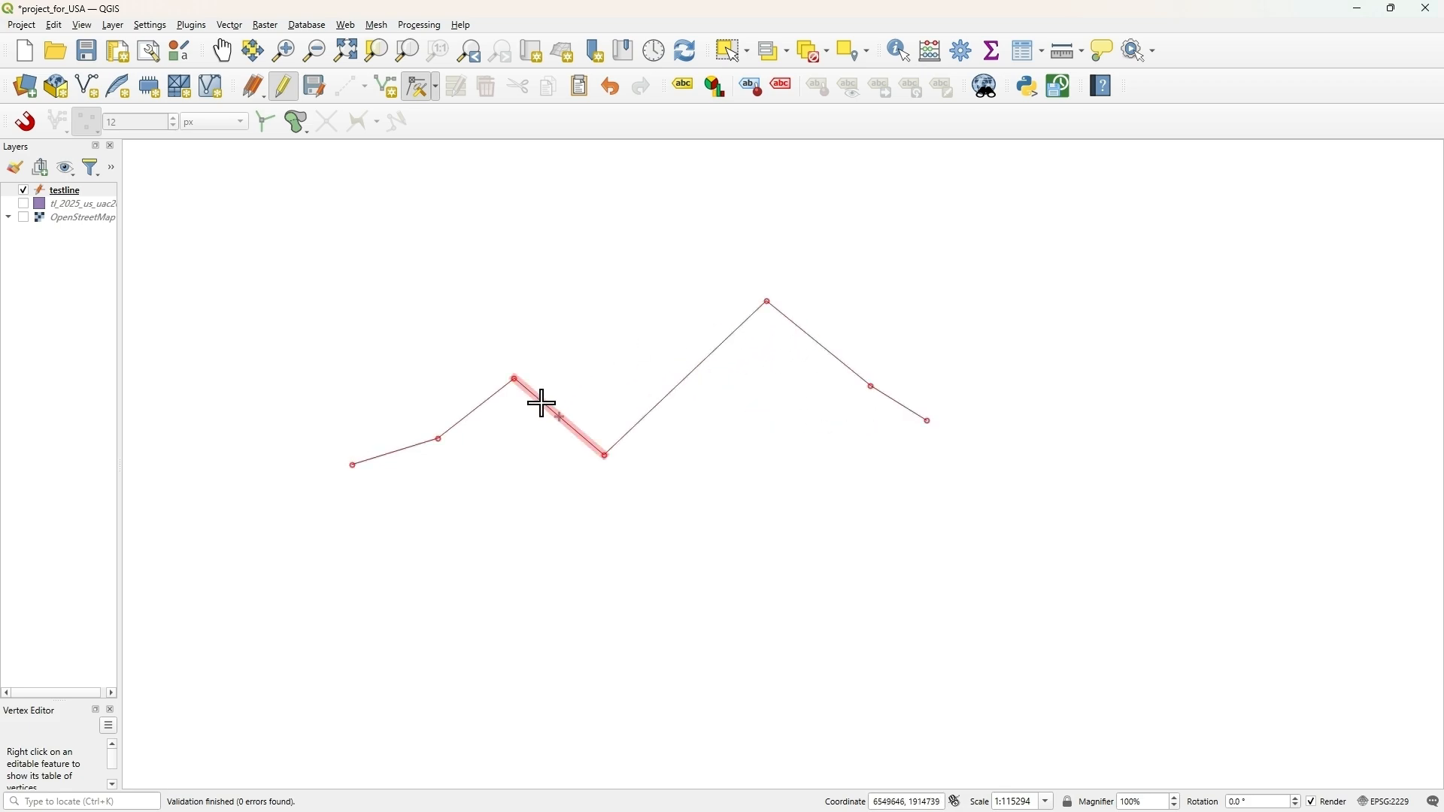
click(542, 404)
click(564, 319)
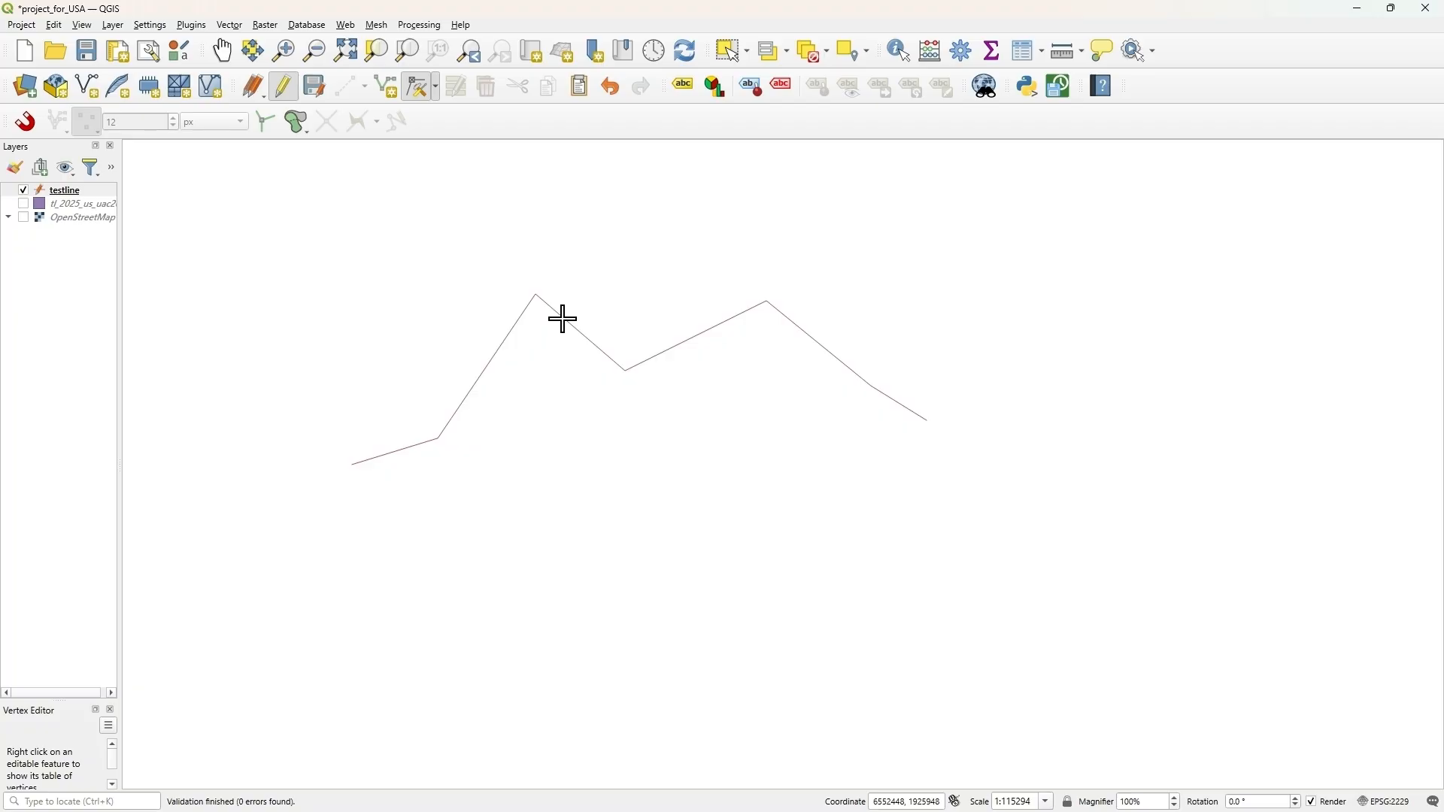
click(664, 355)
click(659, 421)
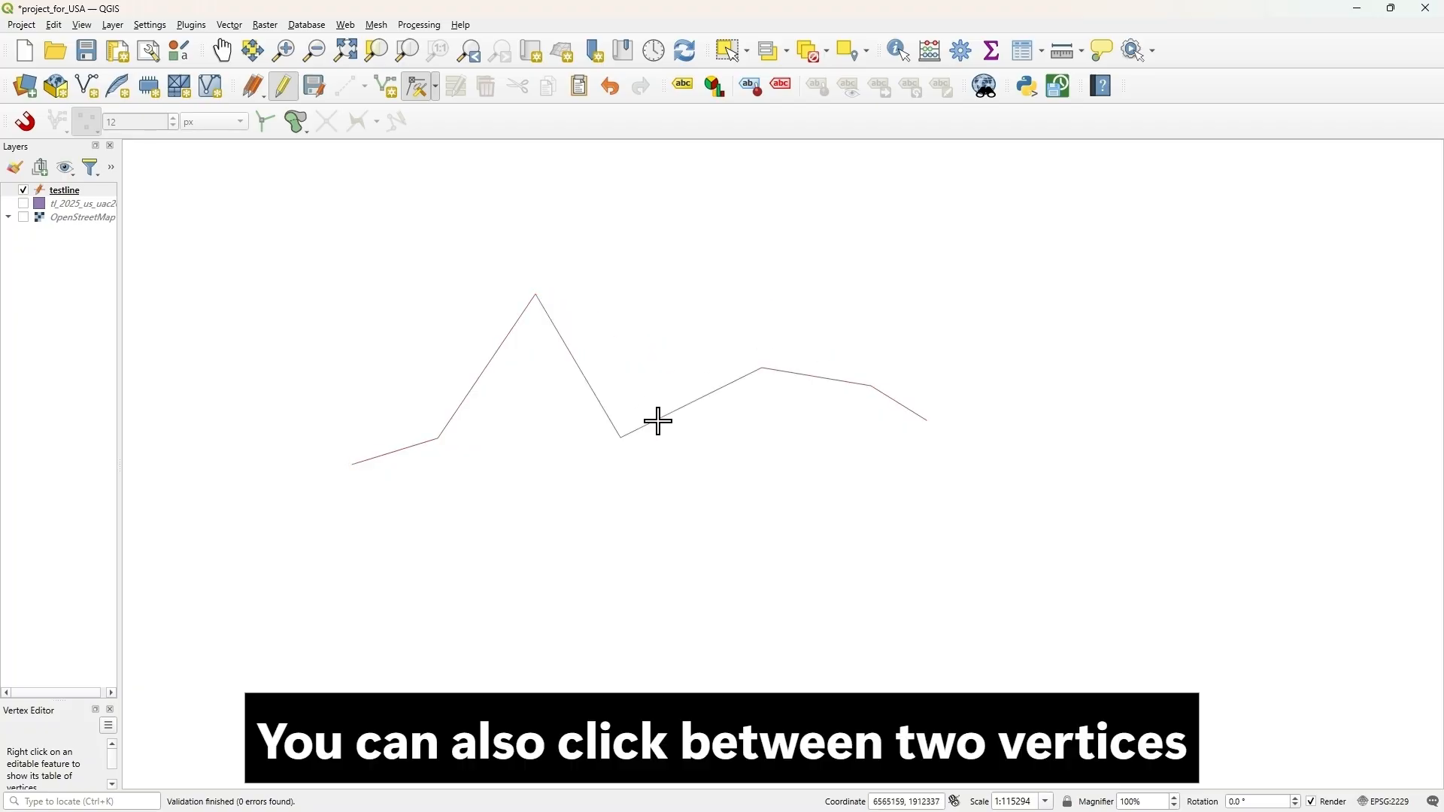
Step: Add three new vertices between the line's highest peak and the low vertex after it, placing each off the original segment
click(577, 369)
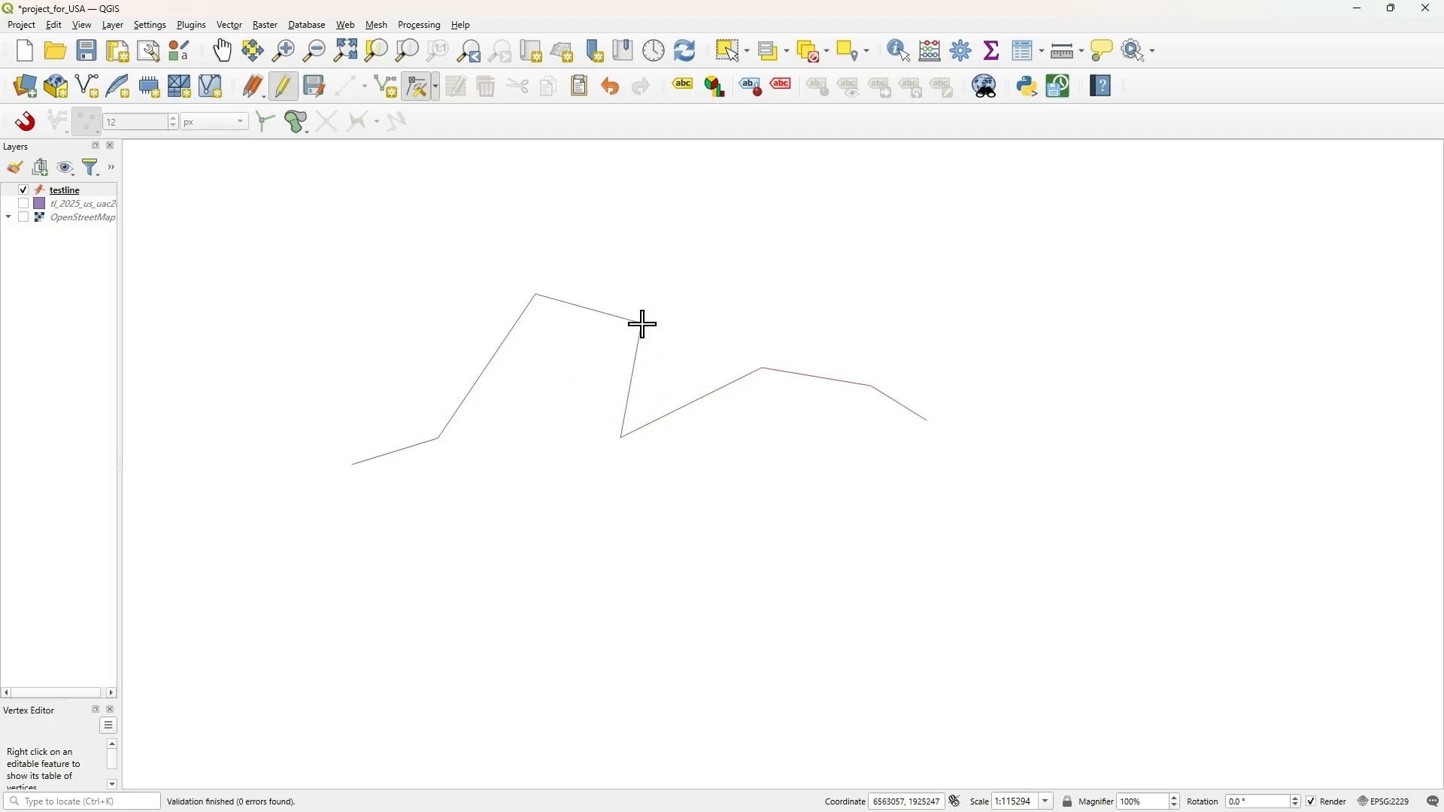
click(590, 309)
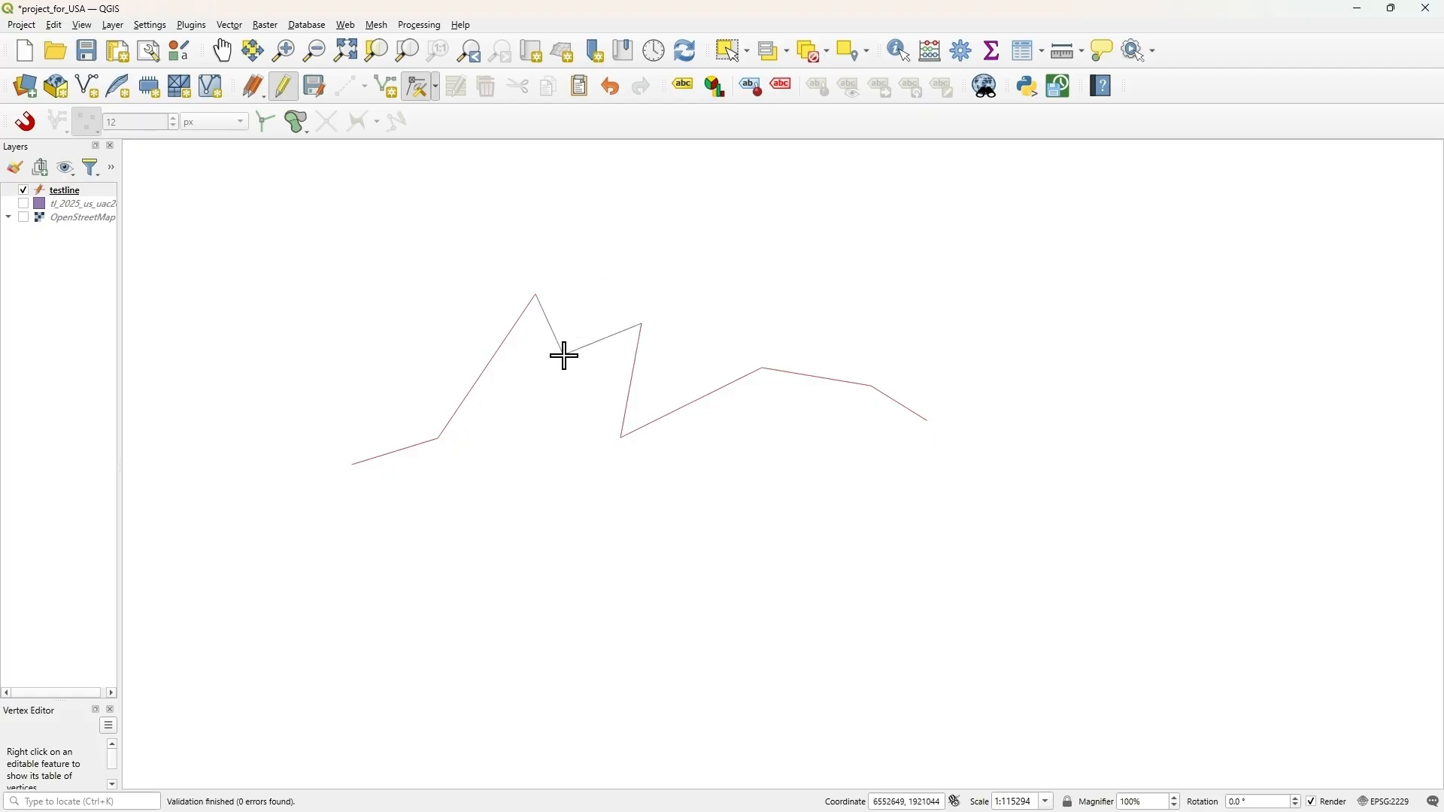
click(564, 354)
click(598, 339)
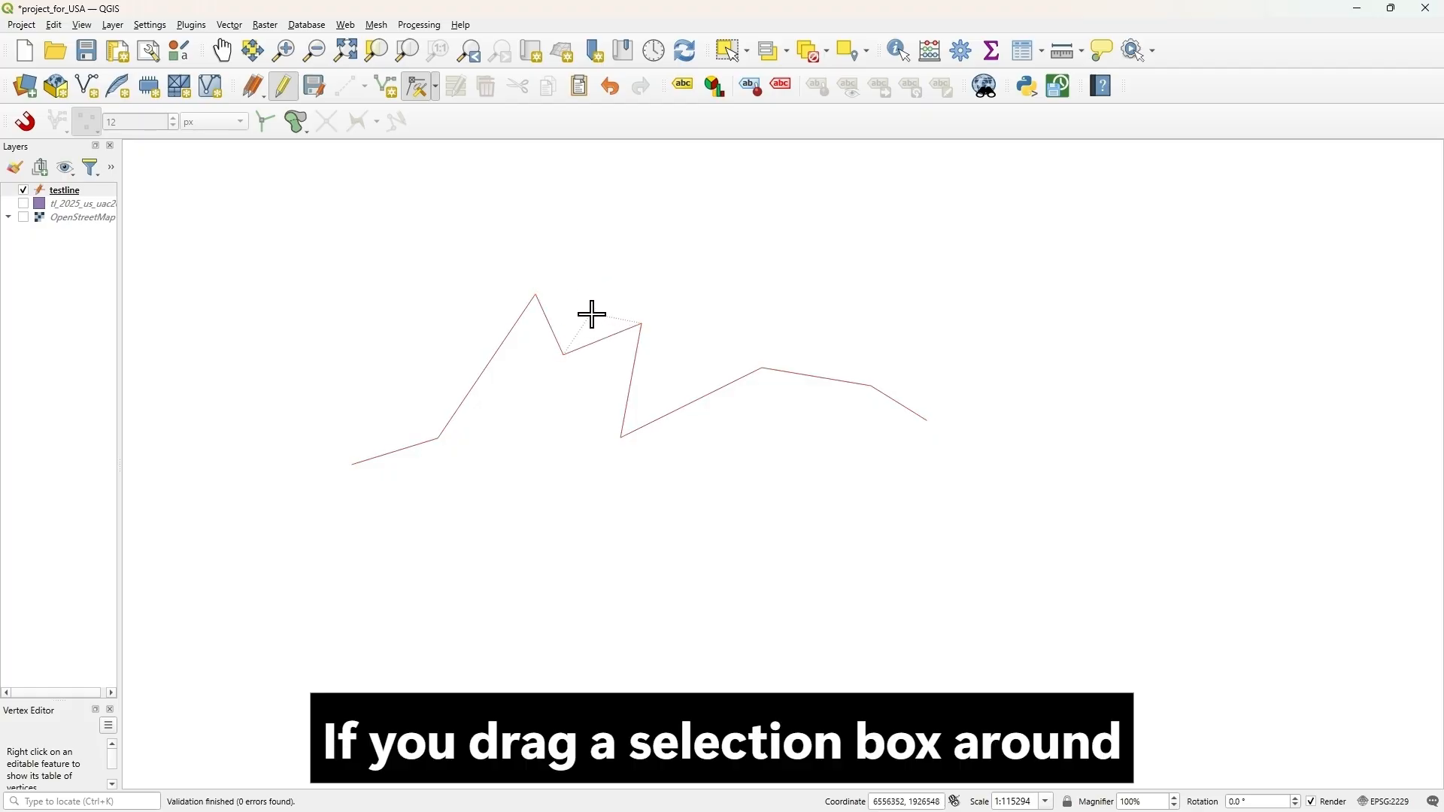
Step: Select all seven vertices after the line's highest peak together and move them downward as a group
drag(552, 226, 976, 499)
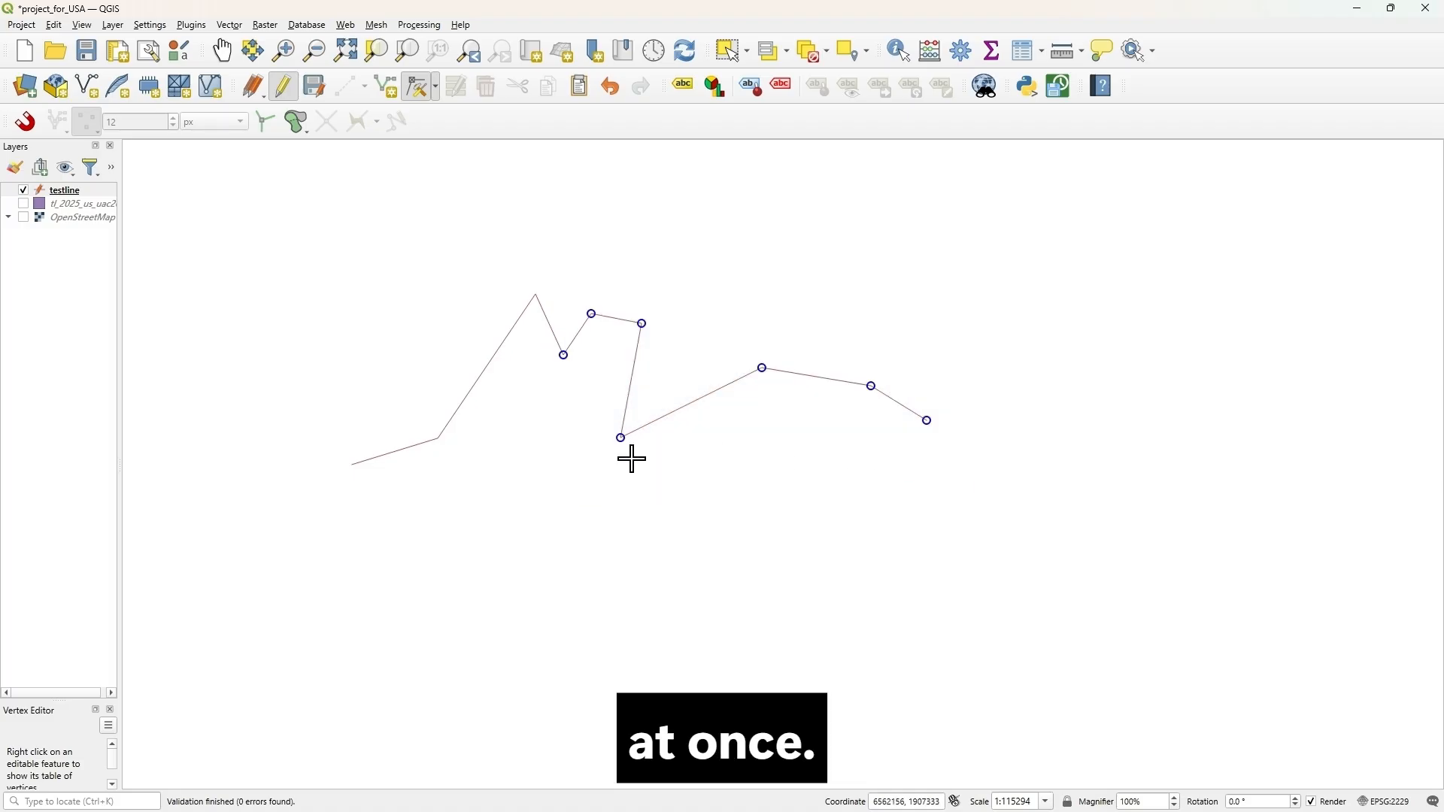
drag(622, 444, 613, 525)
click(759, 591)
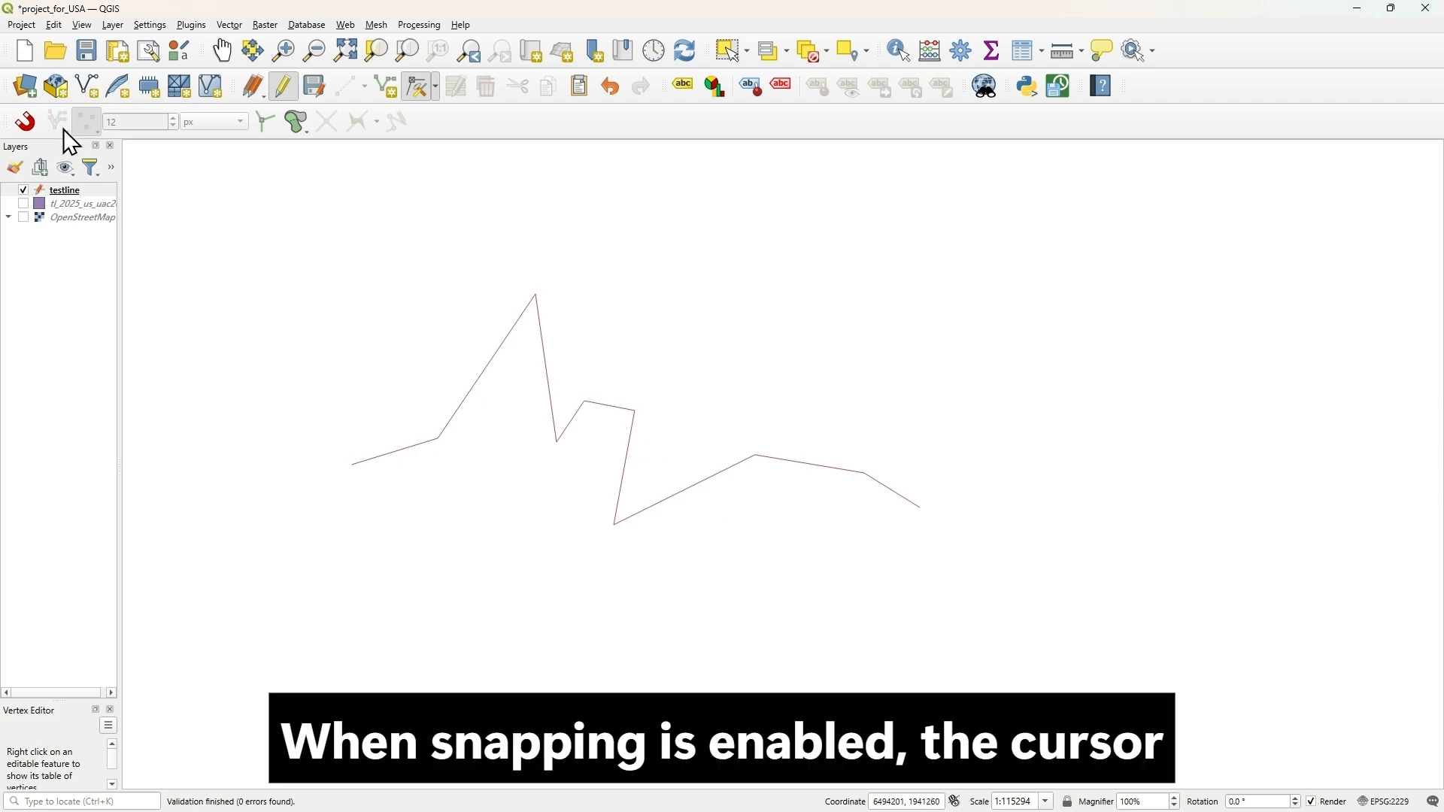
Step: Enable snapping and add a four-vertex line starting on the vertex right of the small plateau, rising and running right, with autogenerated fid
click(23, 124)
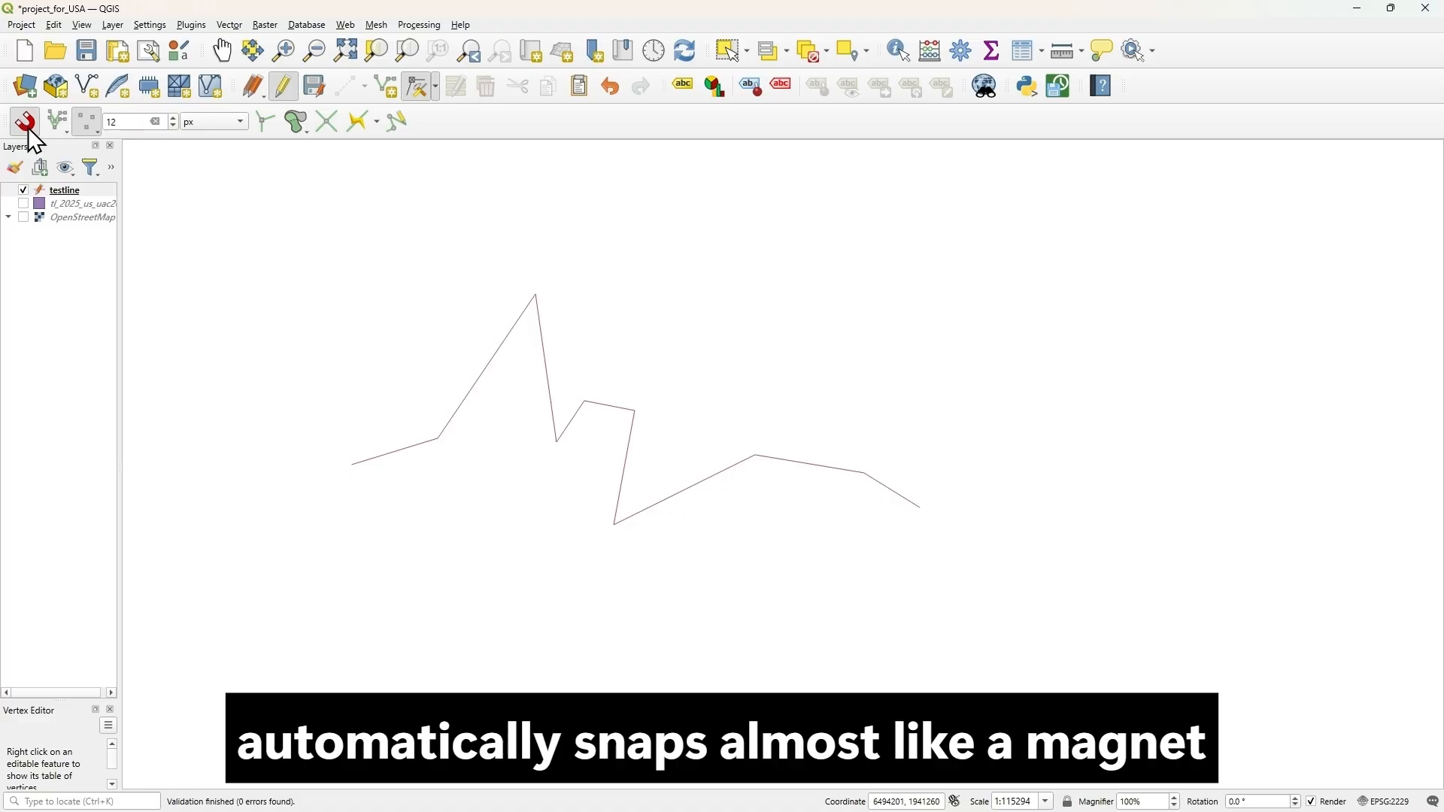
click(386, 88)
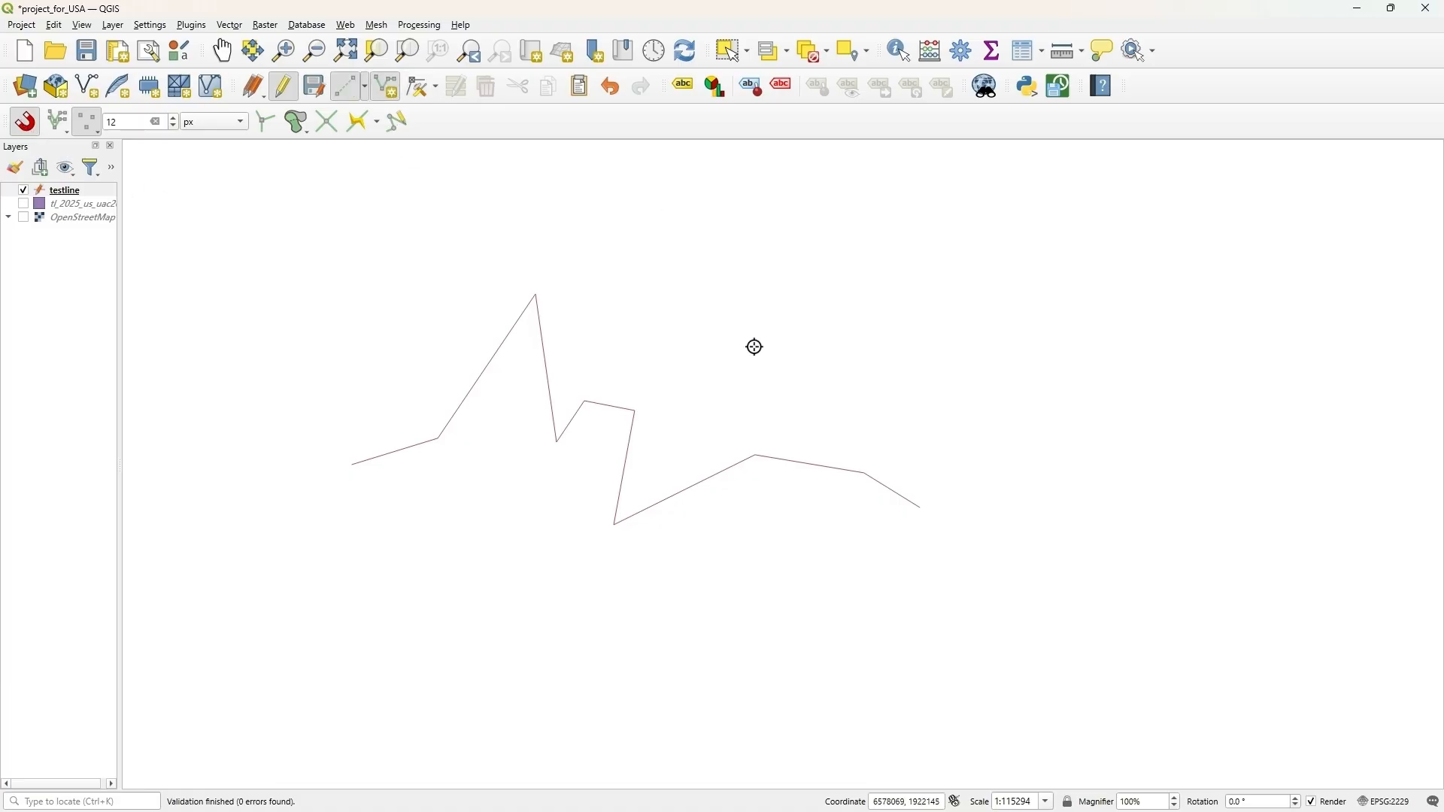
click(646, 374)
right_click(747, 352)
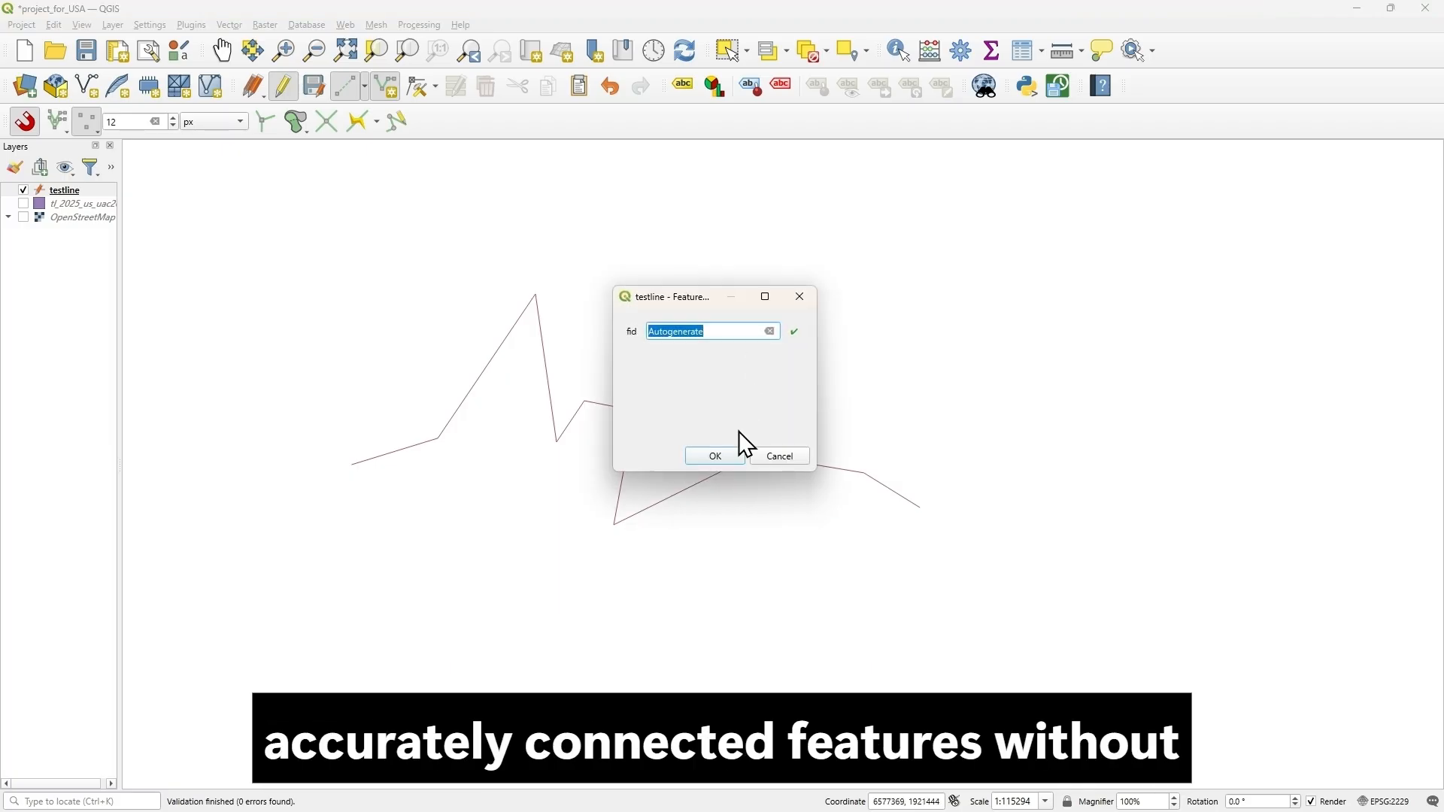
click(718, 457)
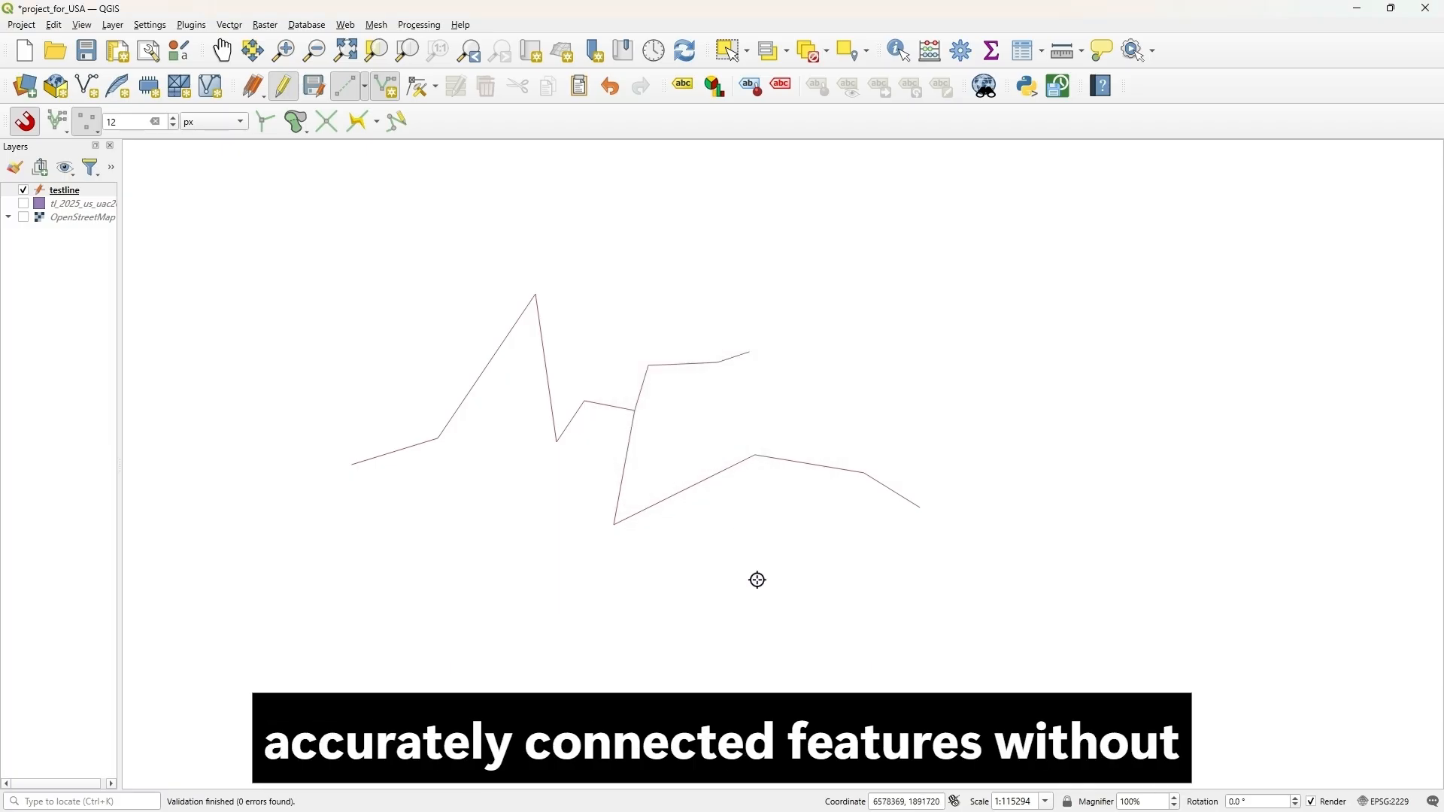
Step: Add a bent four-vertex line from the empty area below the original line up to its lowest vertex, snapping the end there
click(661, 580)
click(610, 563)
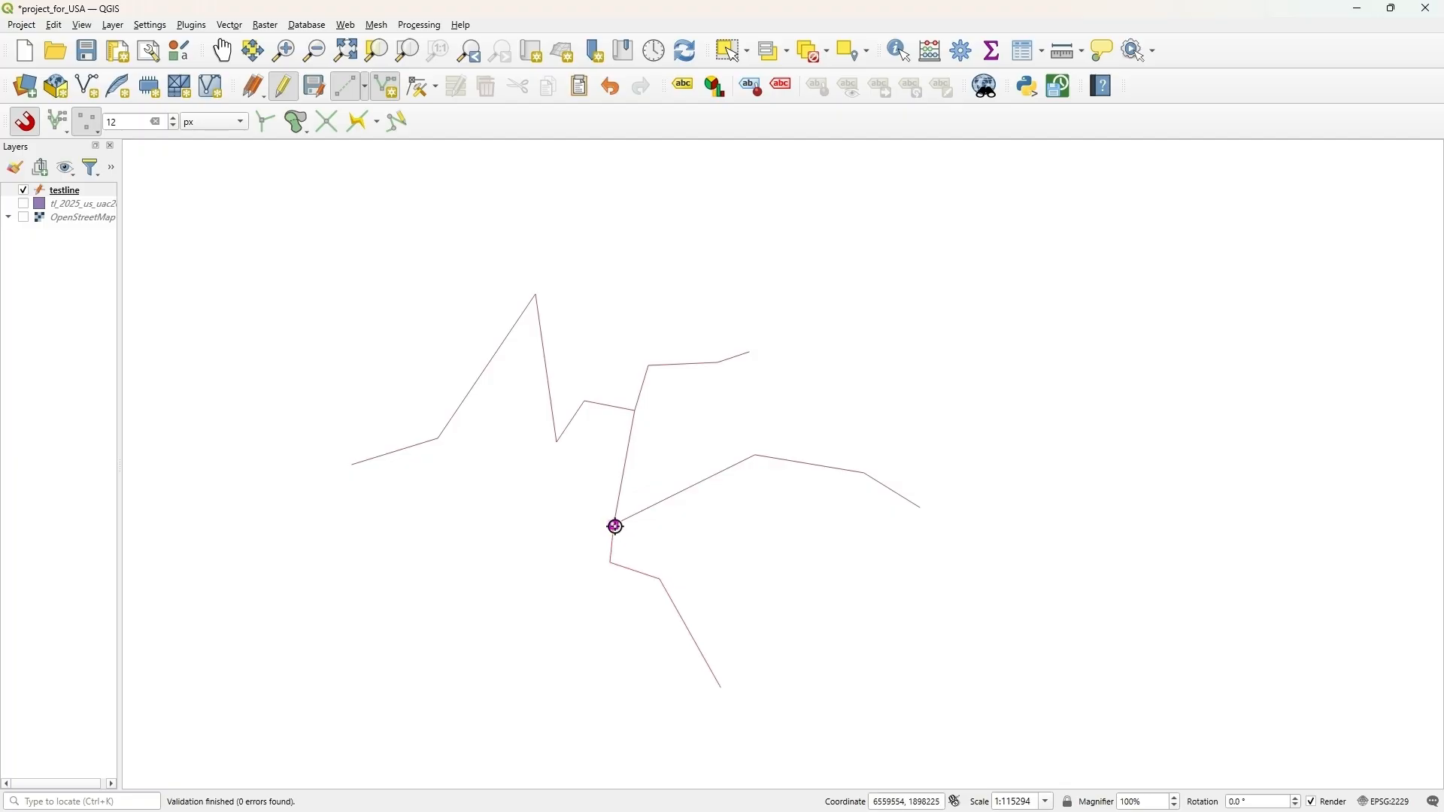
click(615, 526)
right_click(615, 527)
click(715, 456)
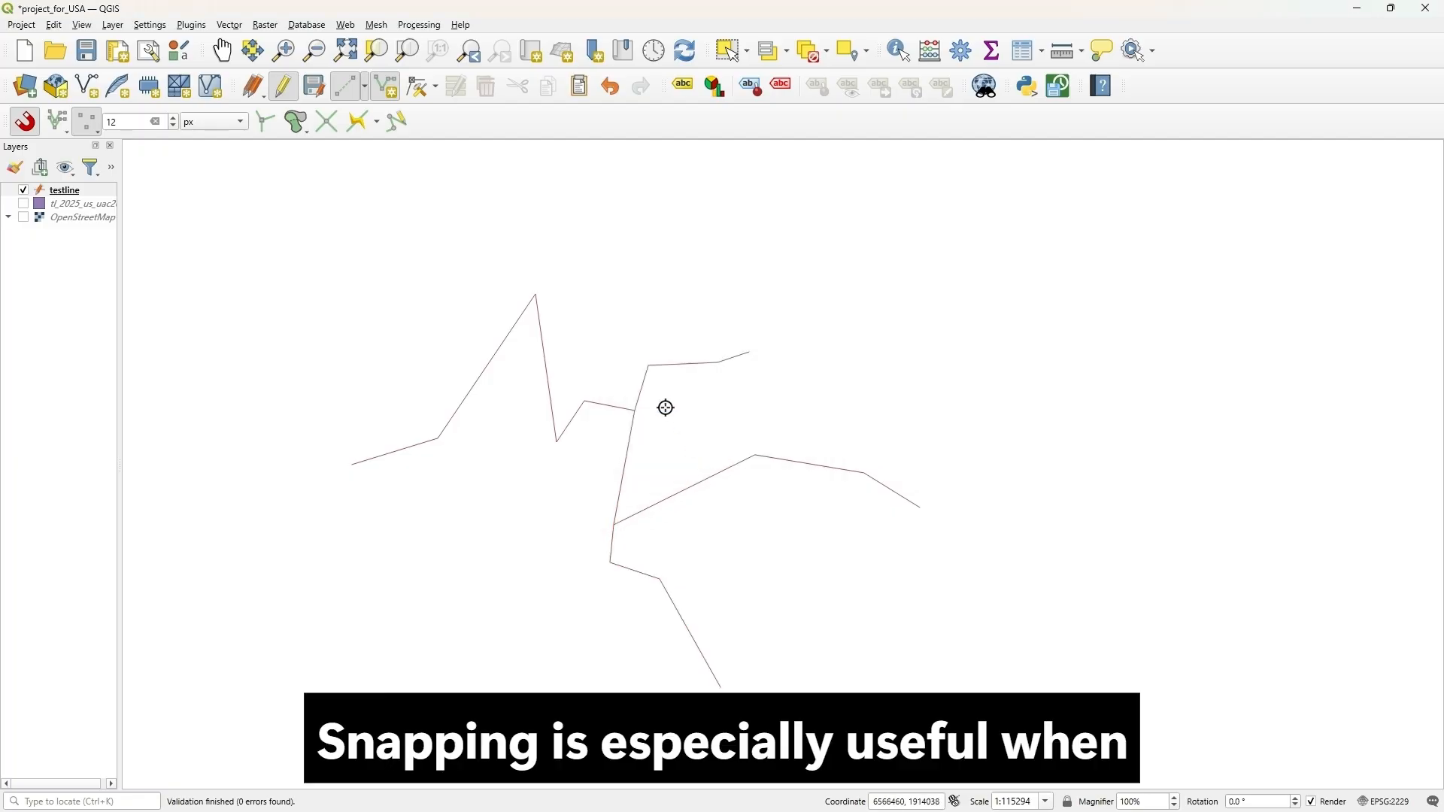
Step: Add a short two-point line from just below the upper branch leftward, snapping its end to the vertex where that branch begins
click(715, 397)
click(635, 410)
right_click(635, 410)
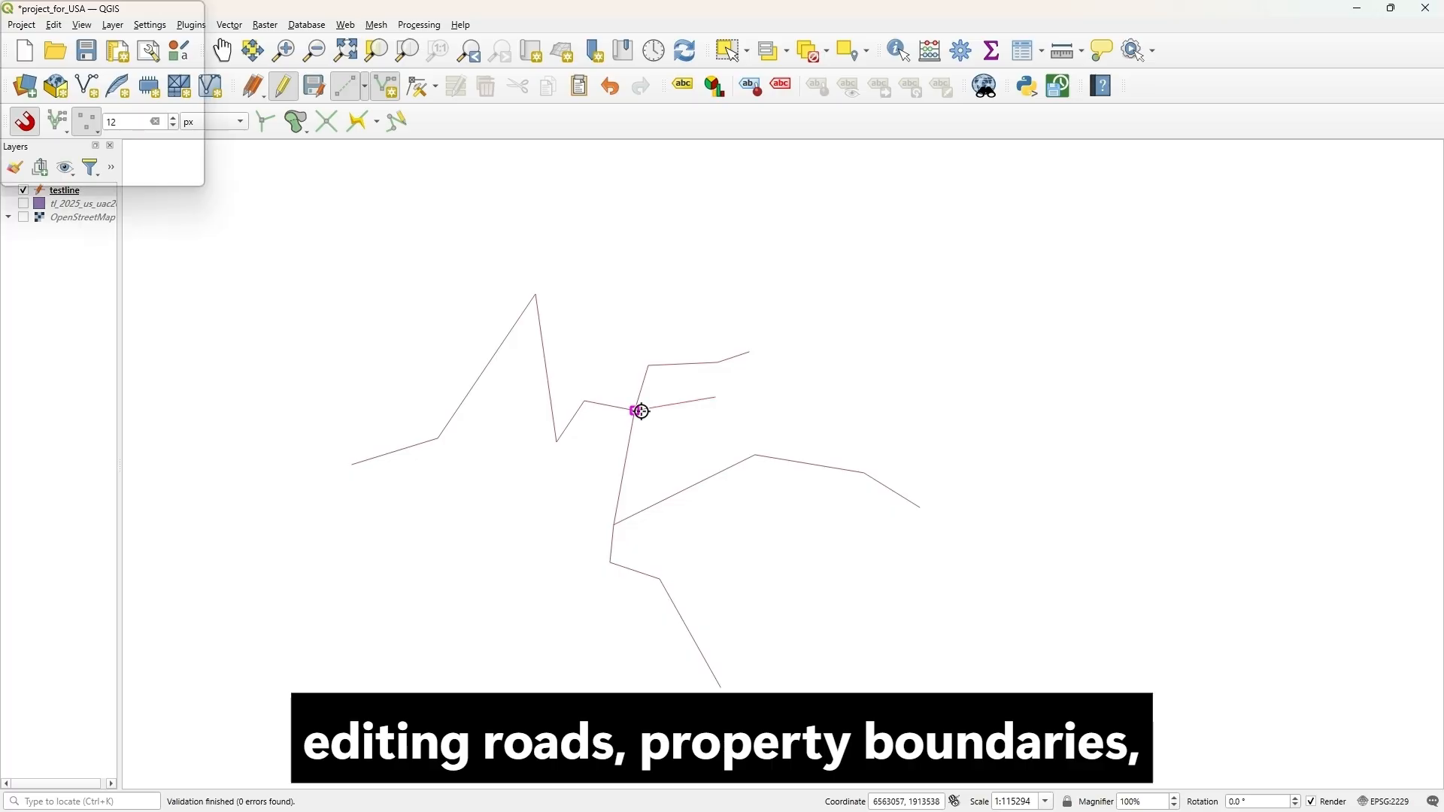
click(710, 454)
Step: Add a short two-point line from the upper left of the upper junction, snapping its end to the shared vertex
scroll(641, 425, up, 4)
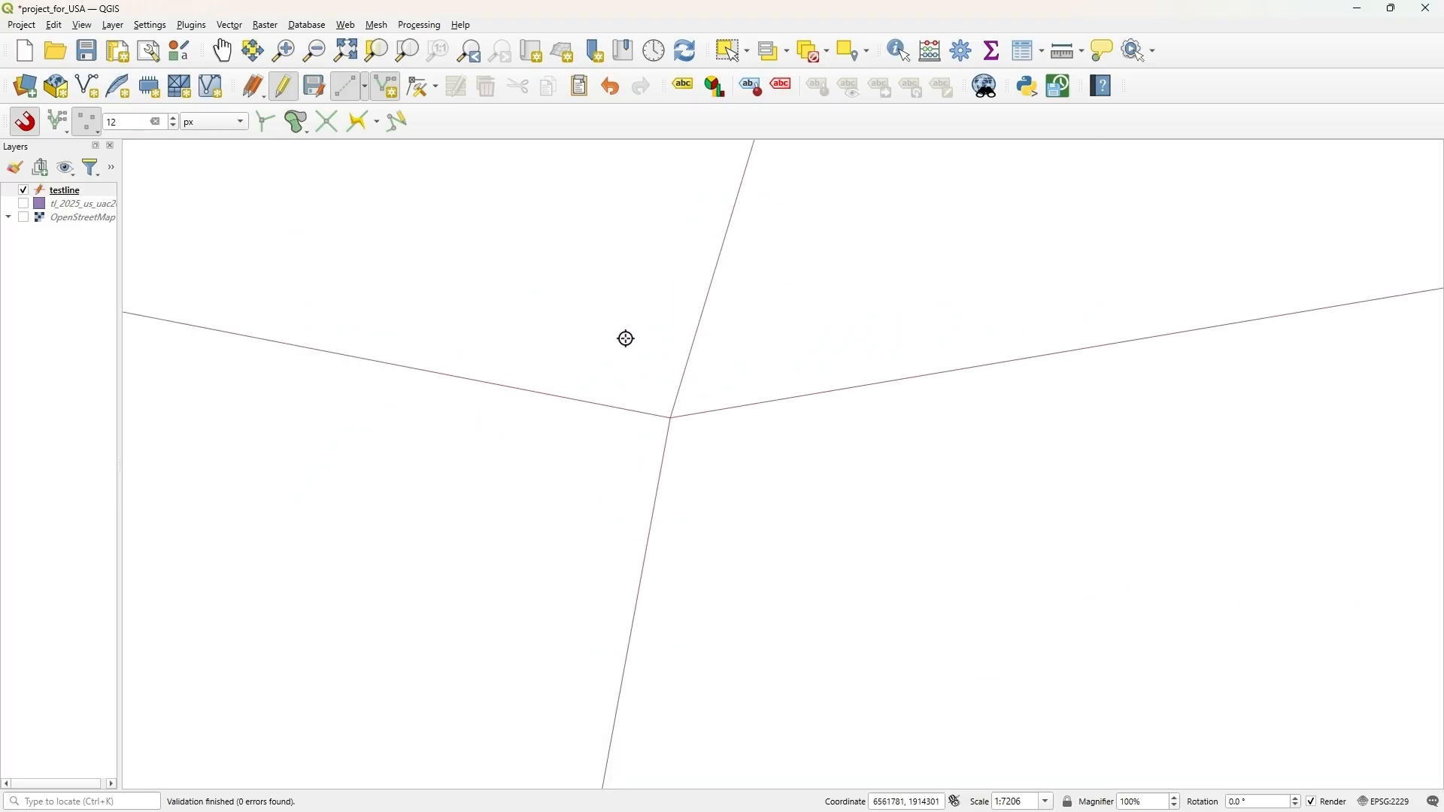
click(574, 283)
click(670, 417)
right_click(670, 418)
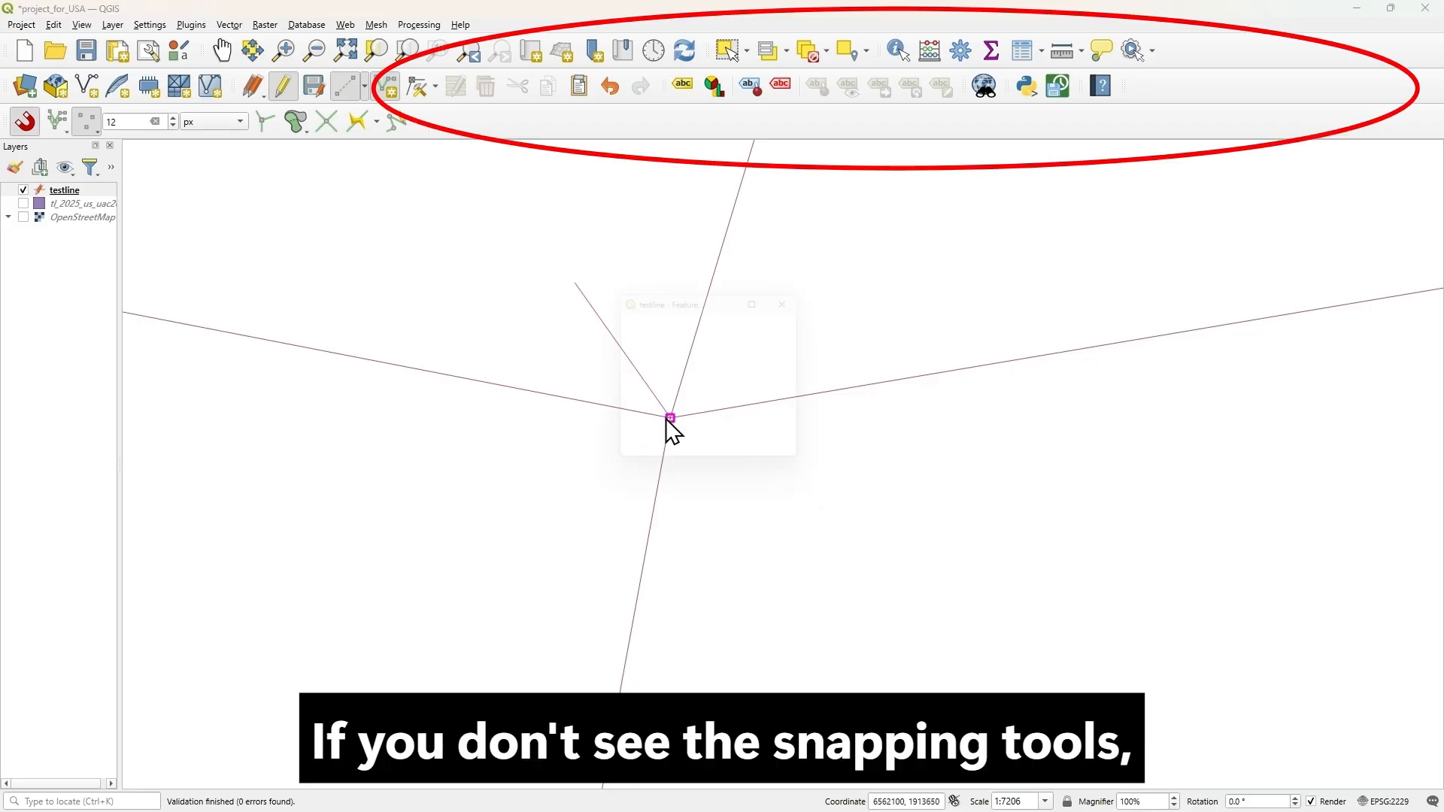
click(715, 457)
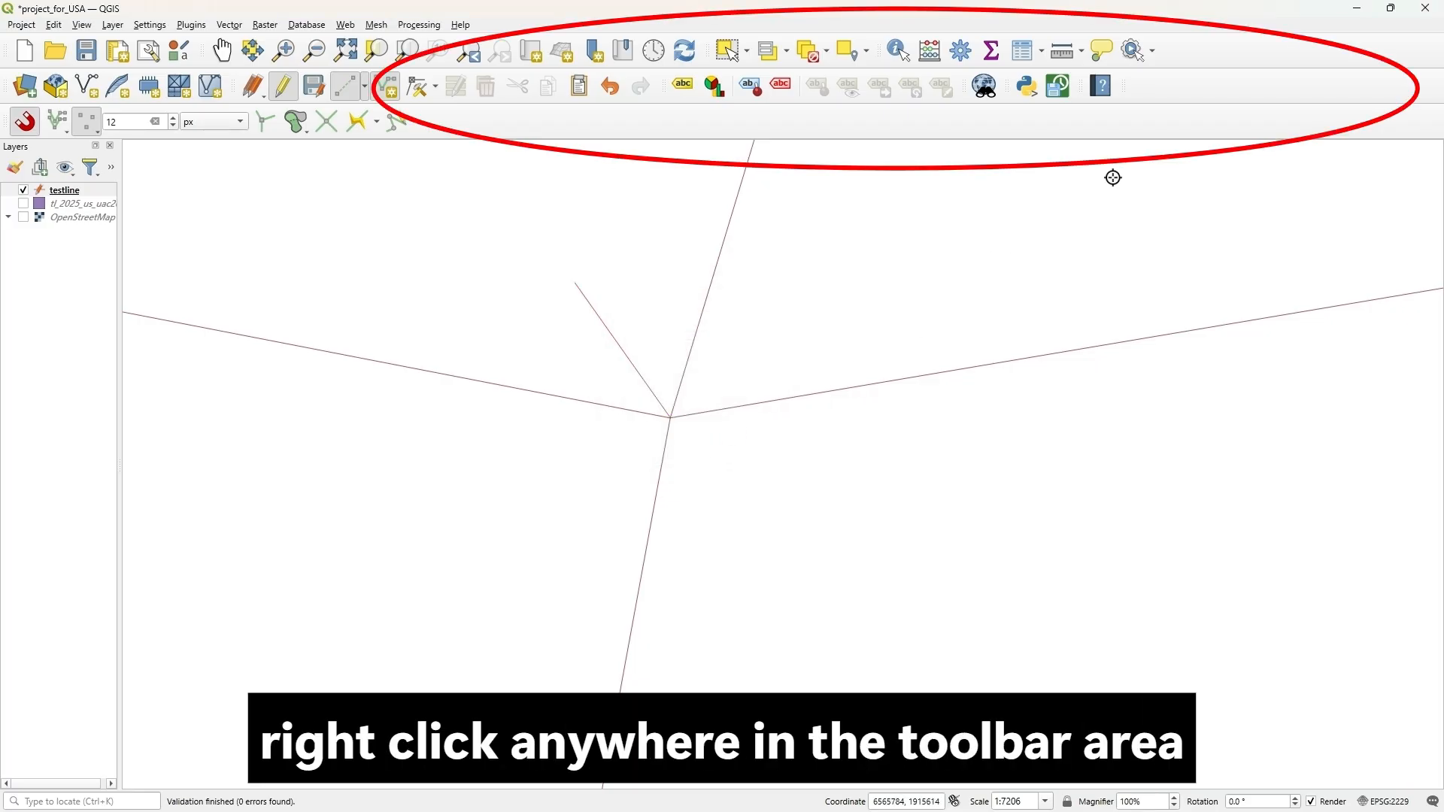
Step: Hide the Snapping Toolbar and show it again
right_click(1179, 79)
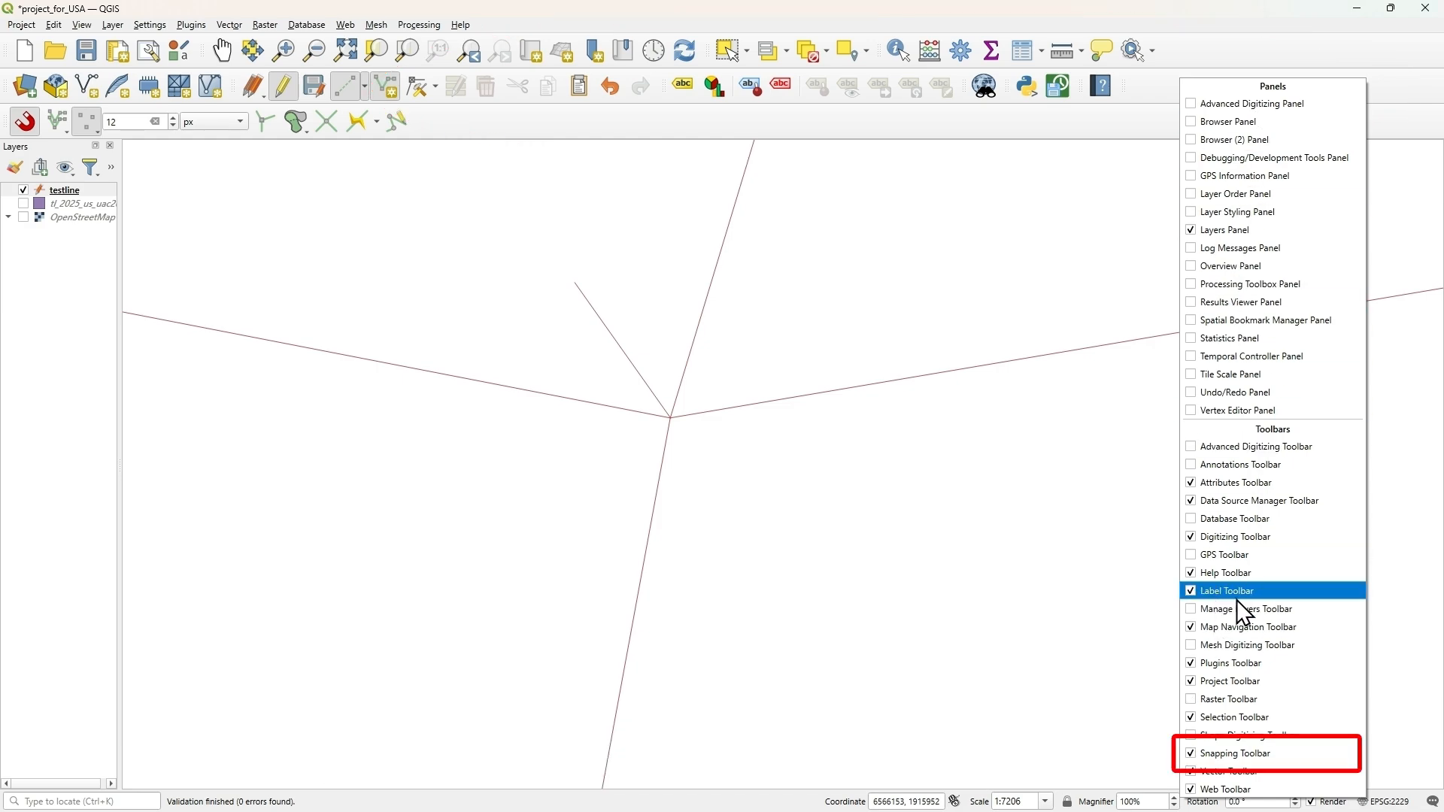
click(1190, 752)
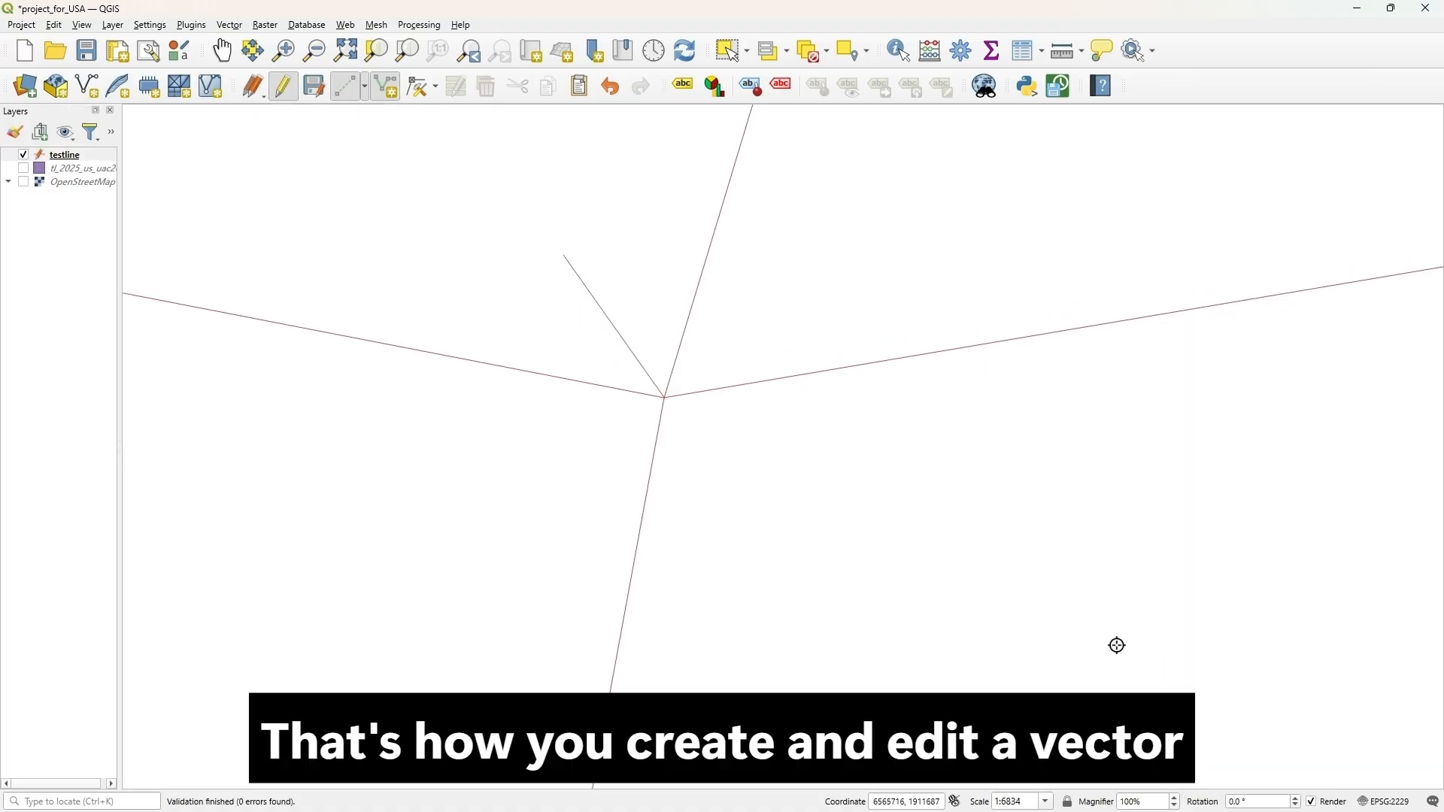
right_click(1198, 62)
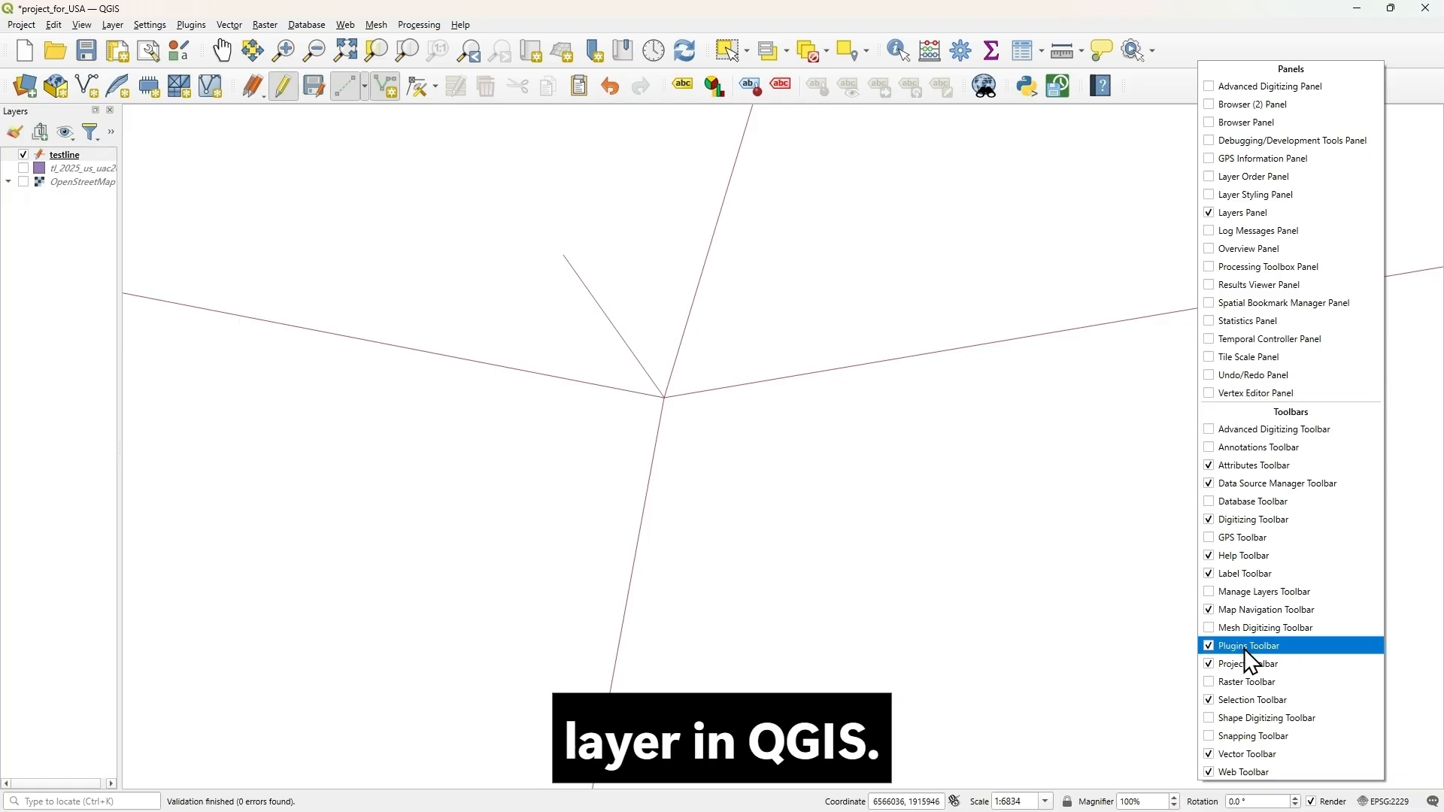
click(1213, 733)
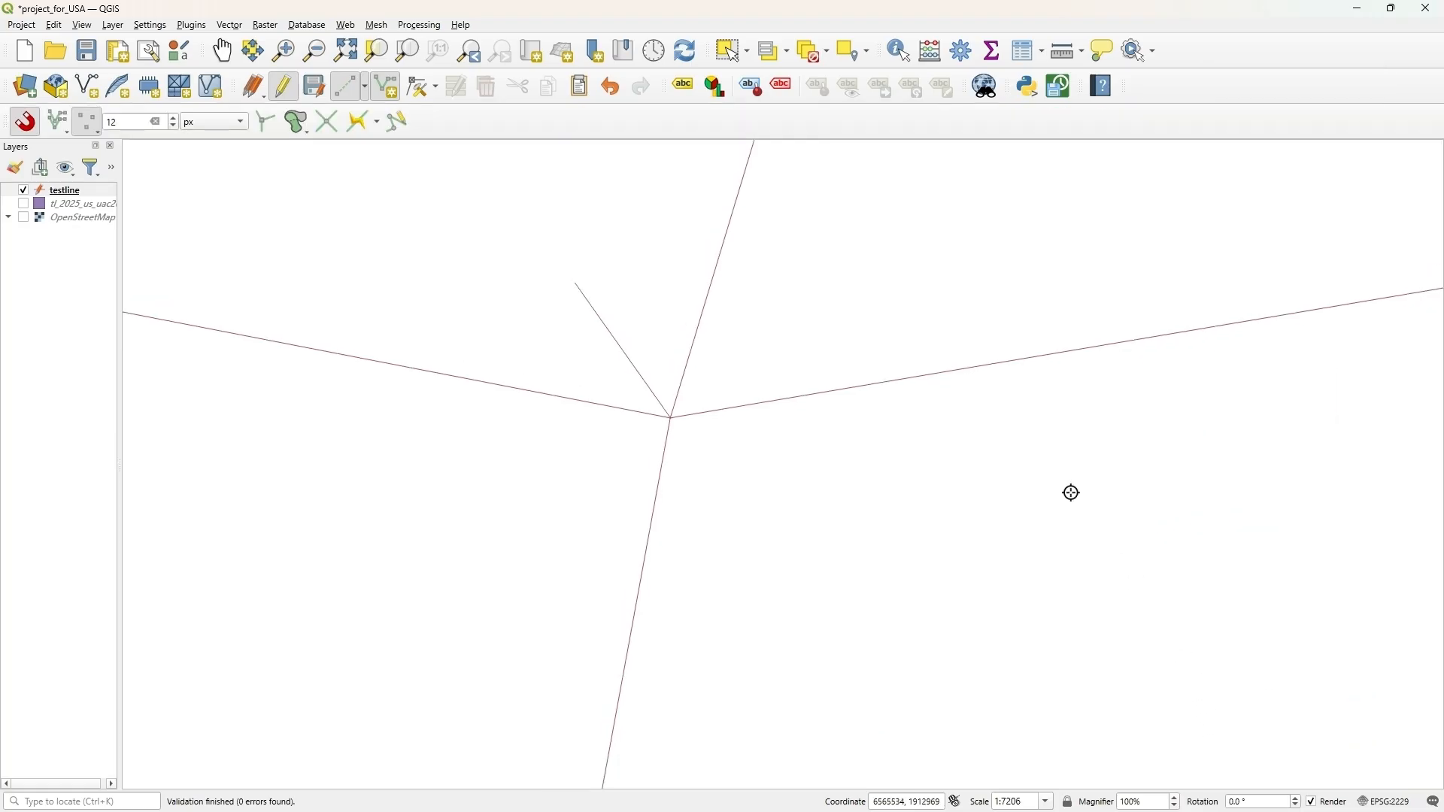